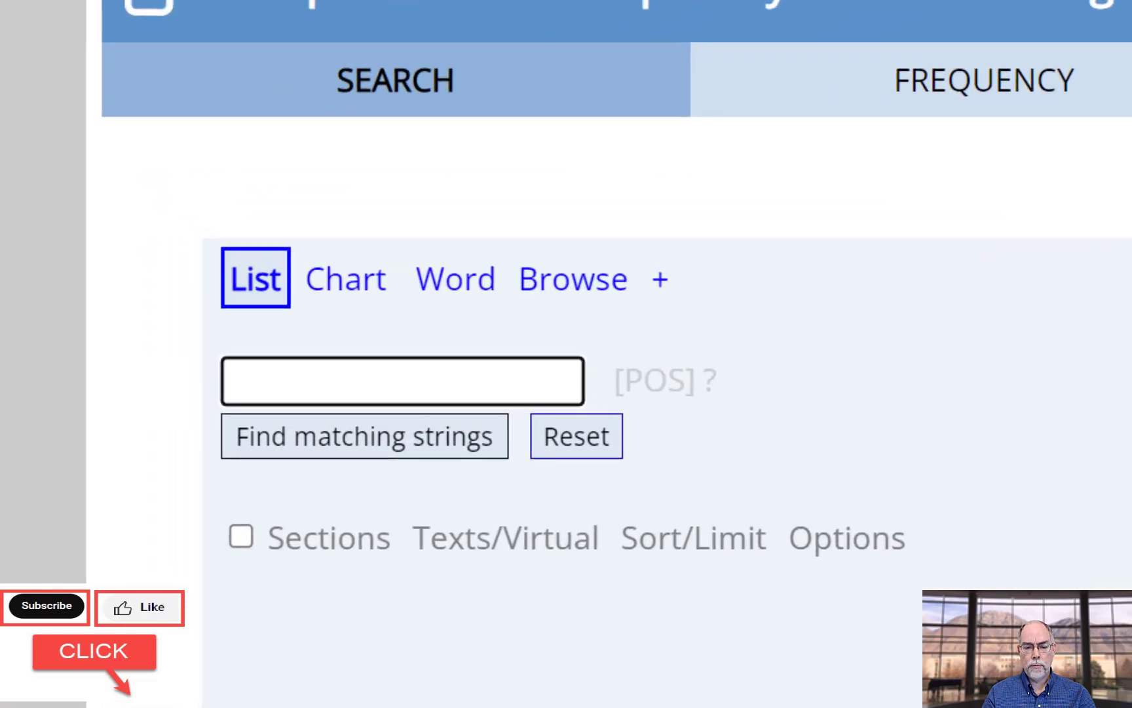
pyautogui.write('@')
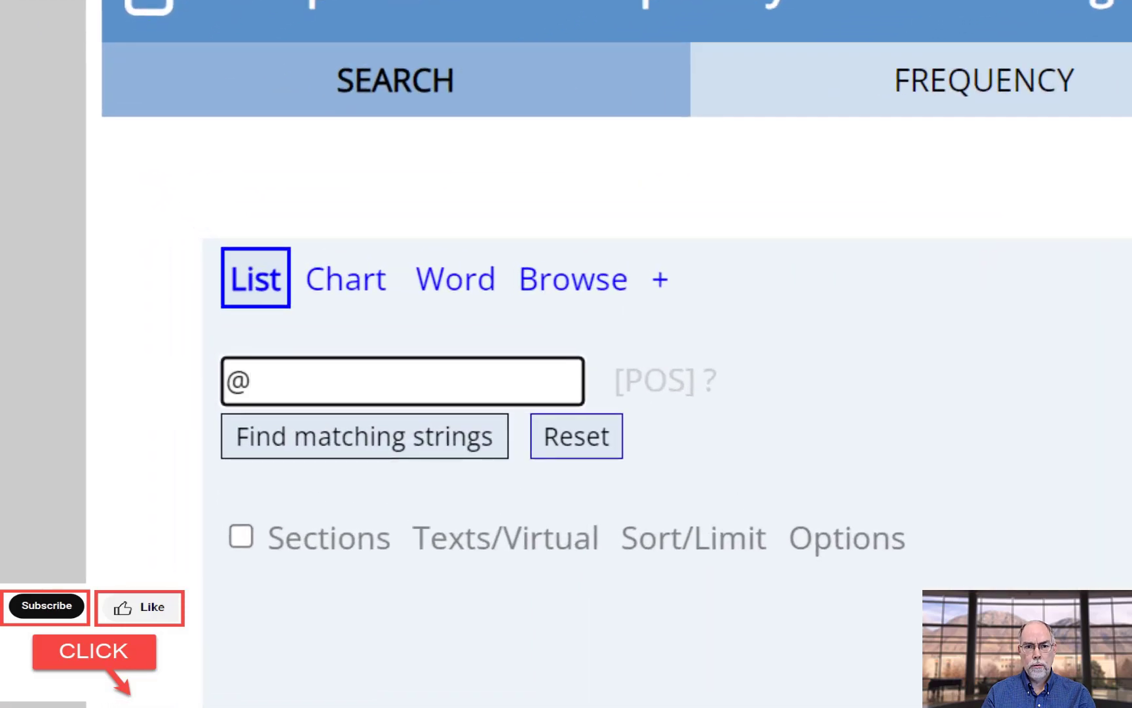
pyautogui.write('bo')
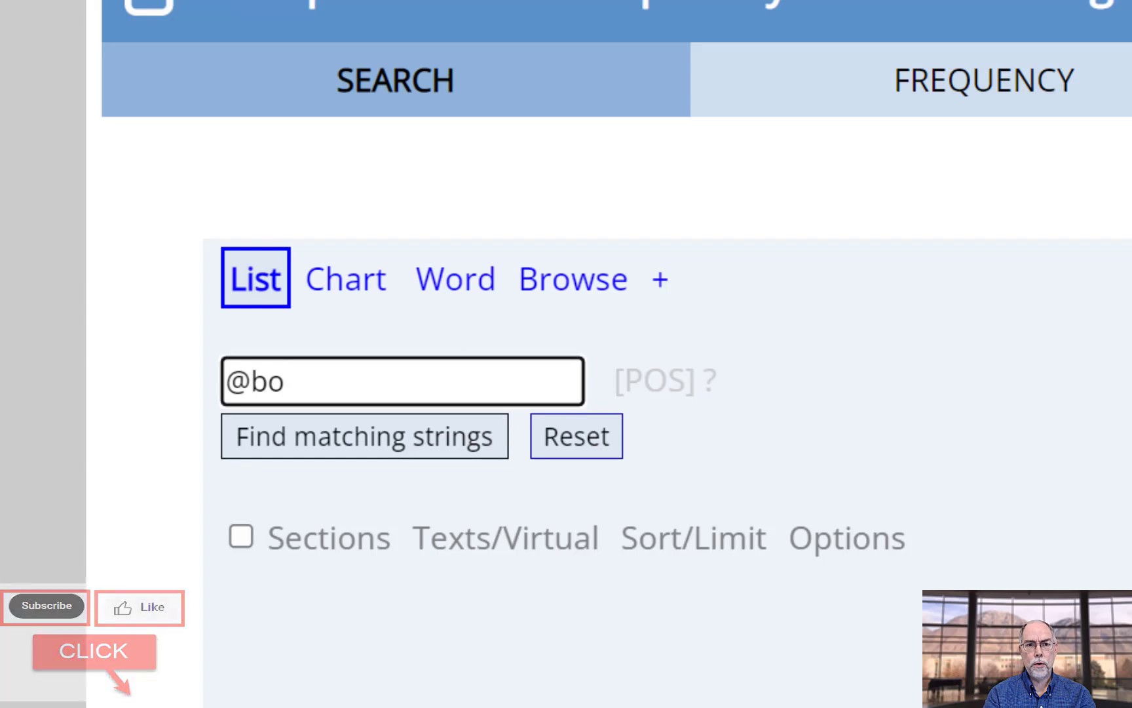
pyautogui.write('dy')
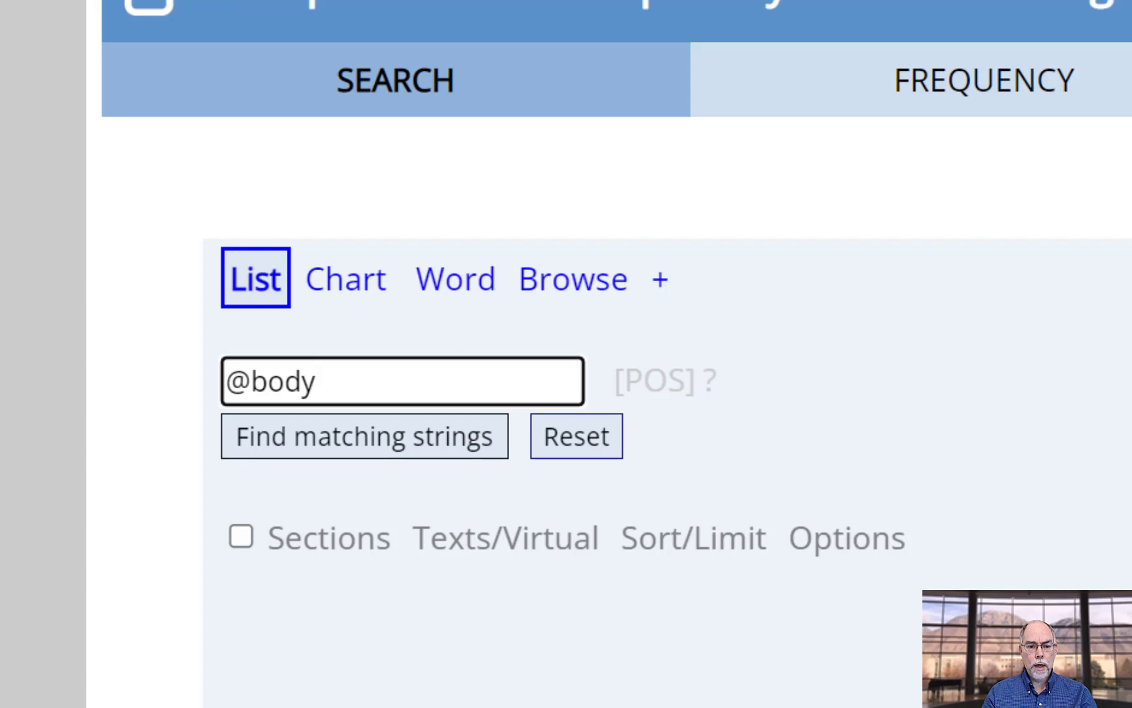
pyautogui.press('Return')
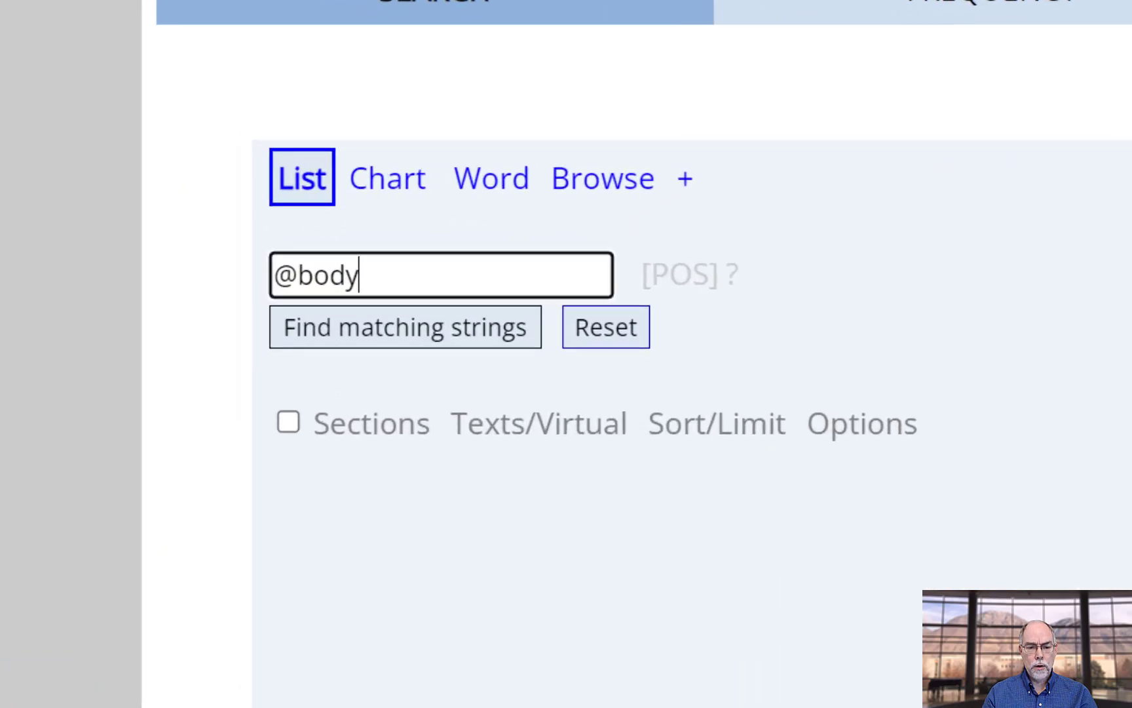
pyautogui.click(274, 276)
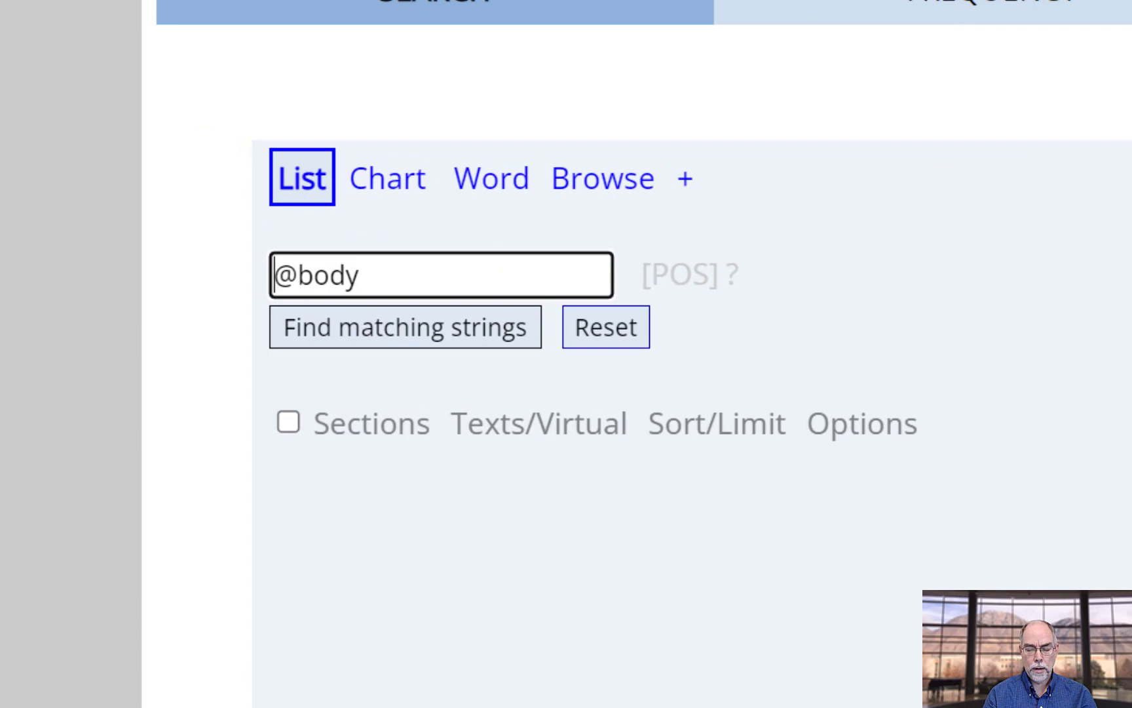
pyautogui.hotkey('ctrl', 'a')
pyautogui.write('BREAK POSS @body')
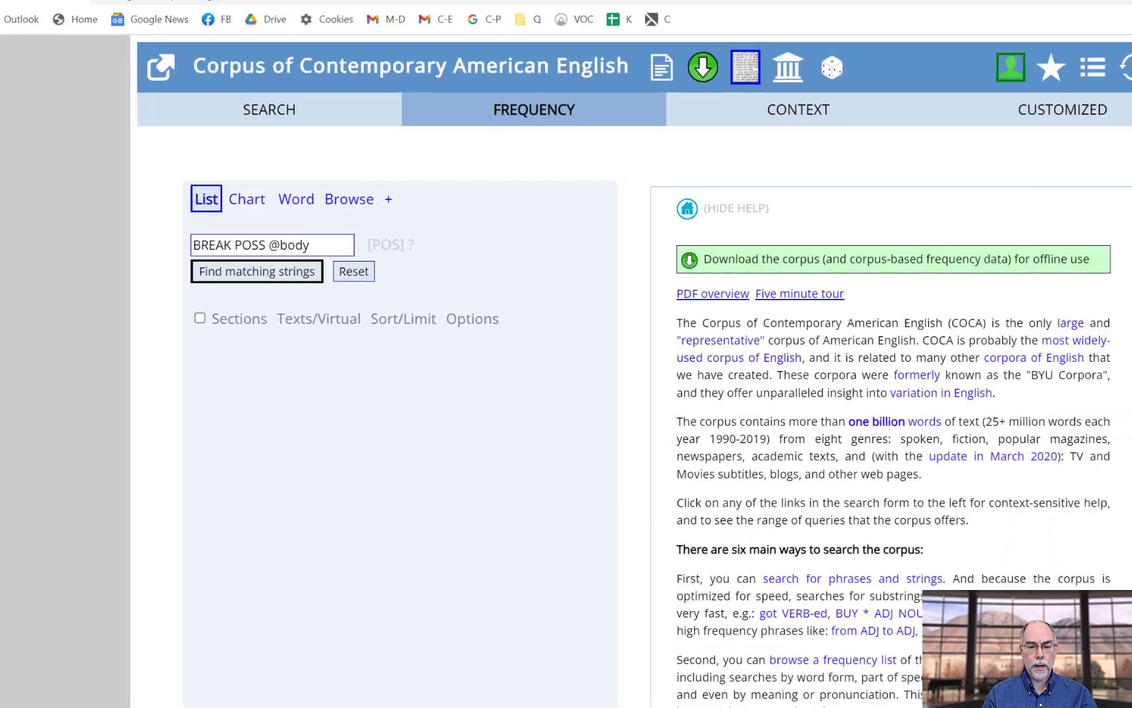
pyautogui.press('Return')
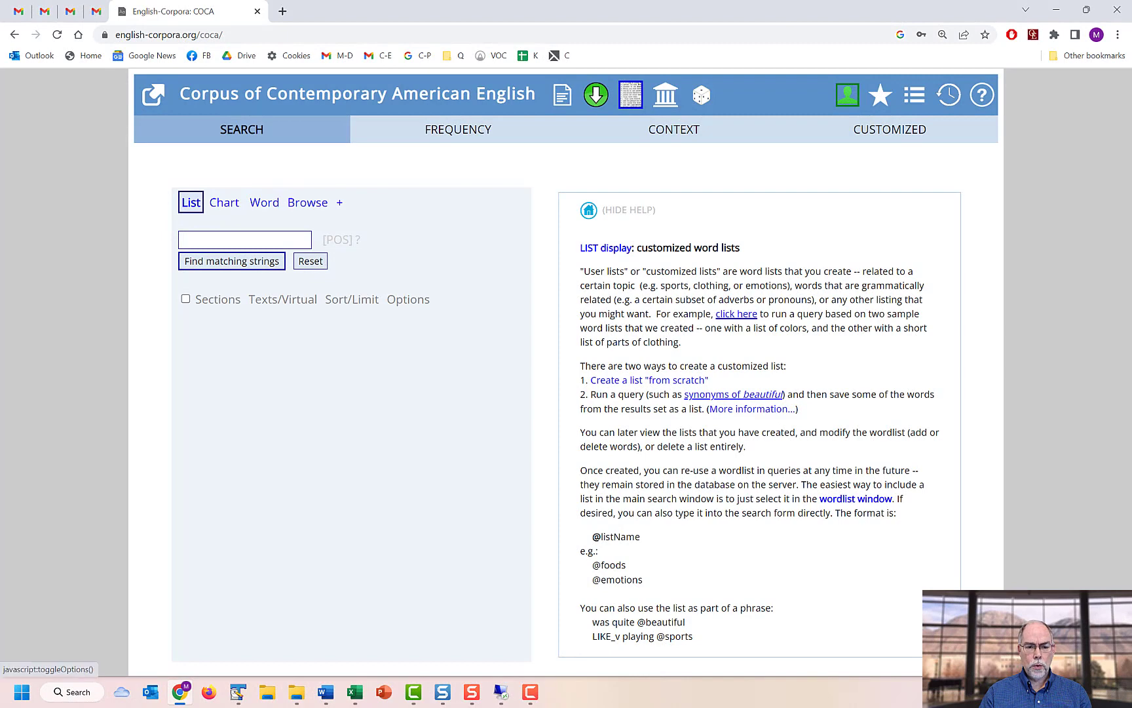
# Step: Go from the List search help to the account's customized word lists page, which shows 0 lists
pyautogui.click(190, 202)
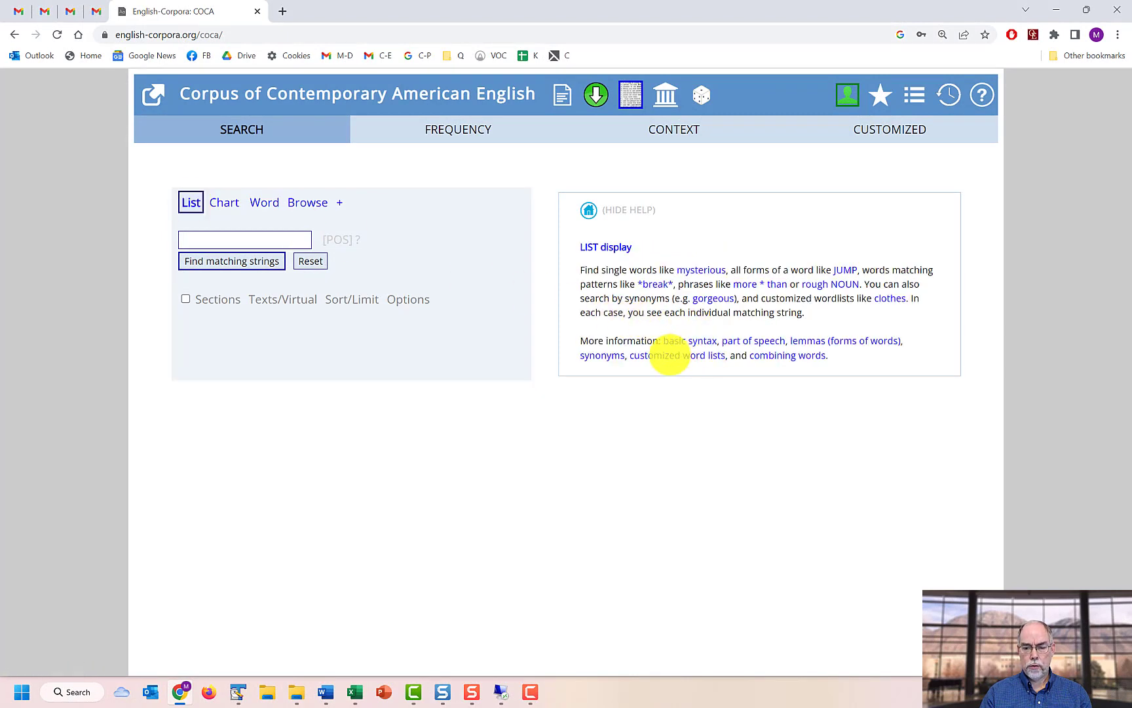
pyautogui.click(668, 354)
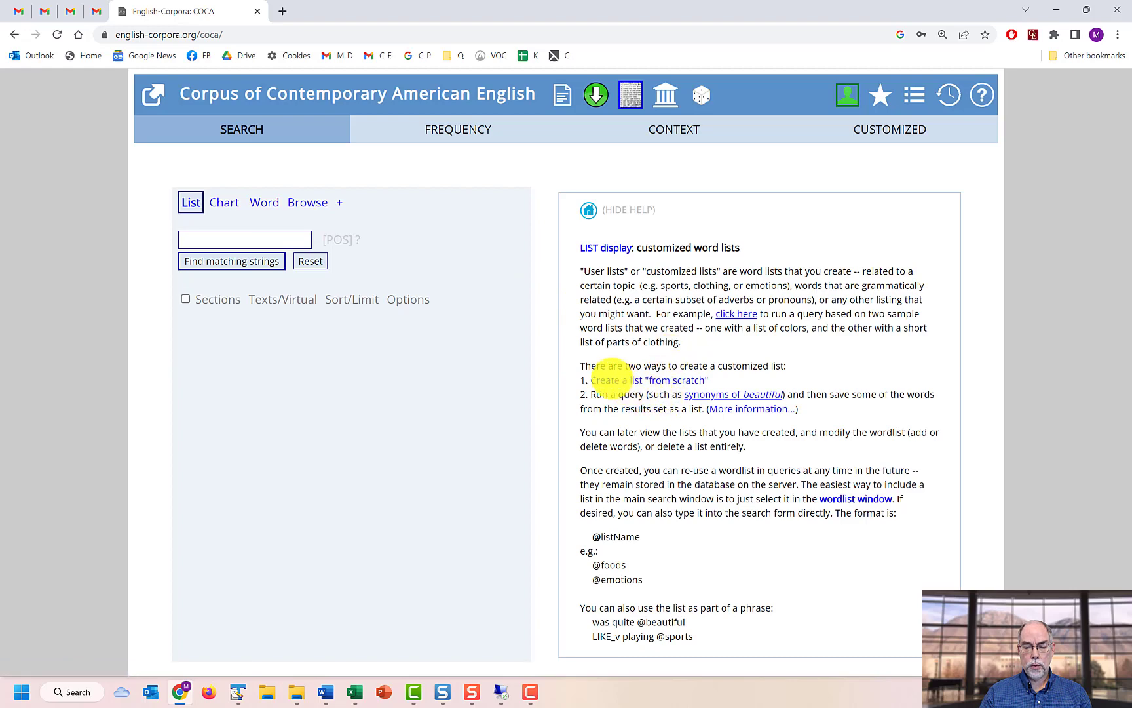
pyautogui.click(610, 379)
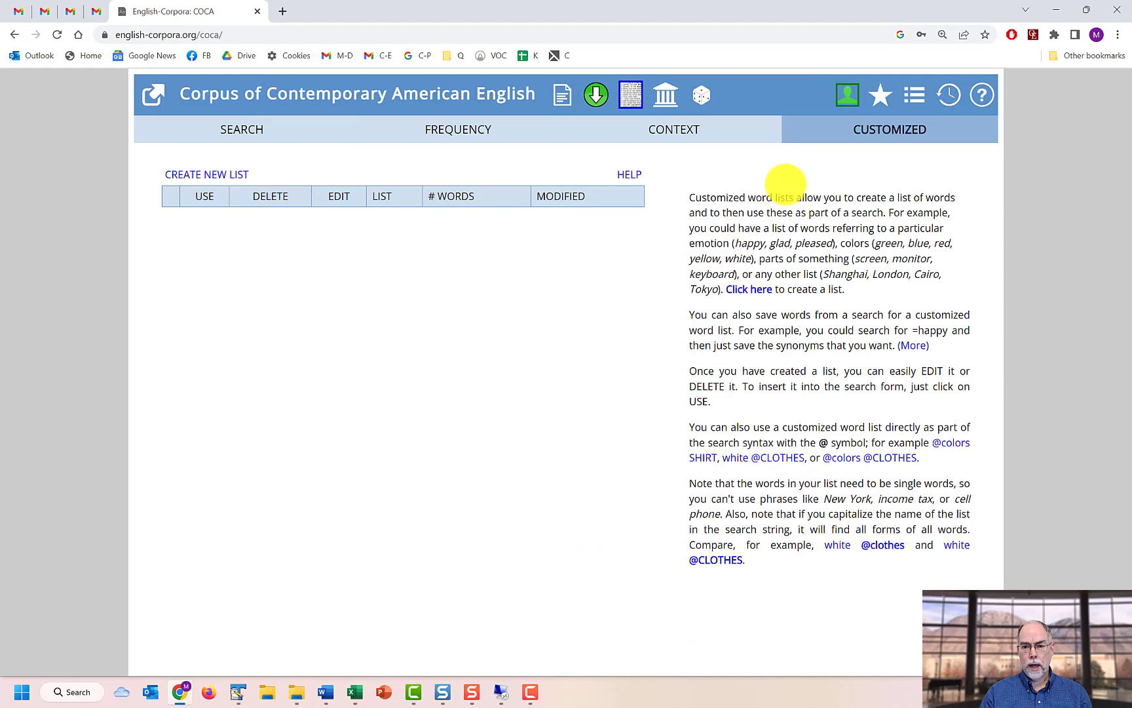
pyautogui.click(846, 95)
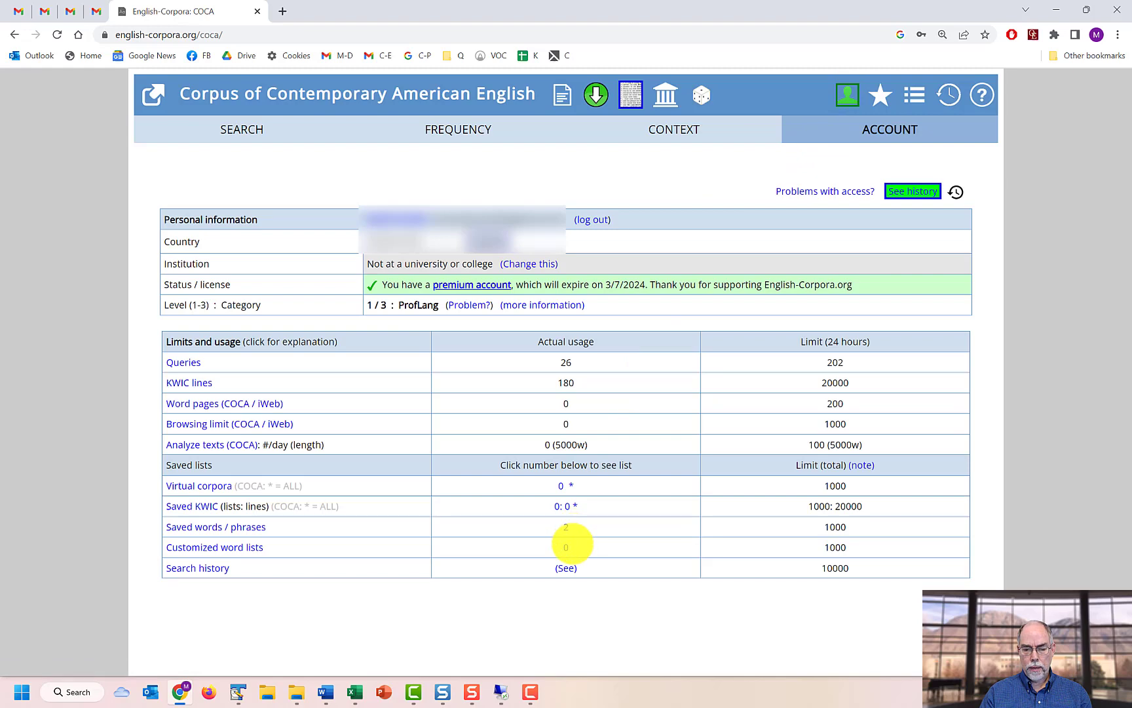
pyautogui.click(567, 527)
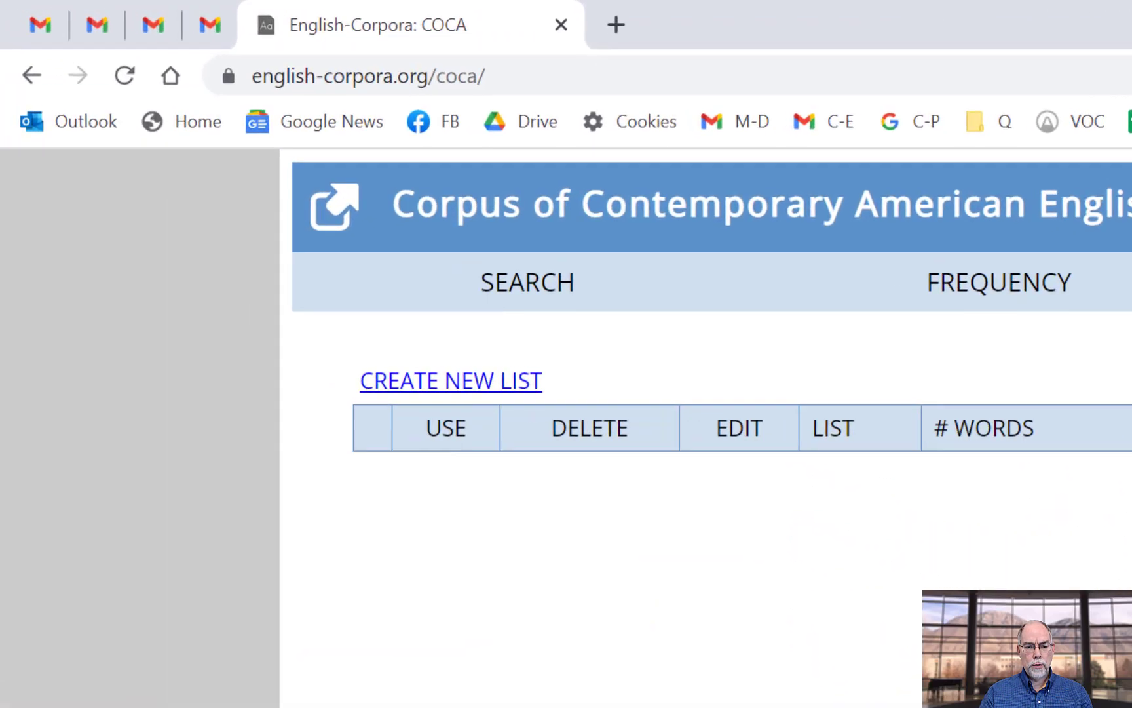
# Step: Create a word list named 'clothes' holding shirt, pants, sock and shoe
pyautogui.click(451, 381)
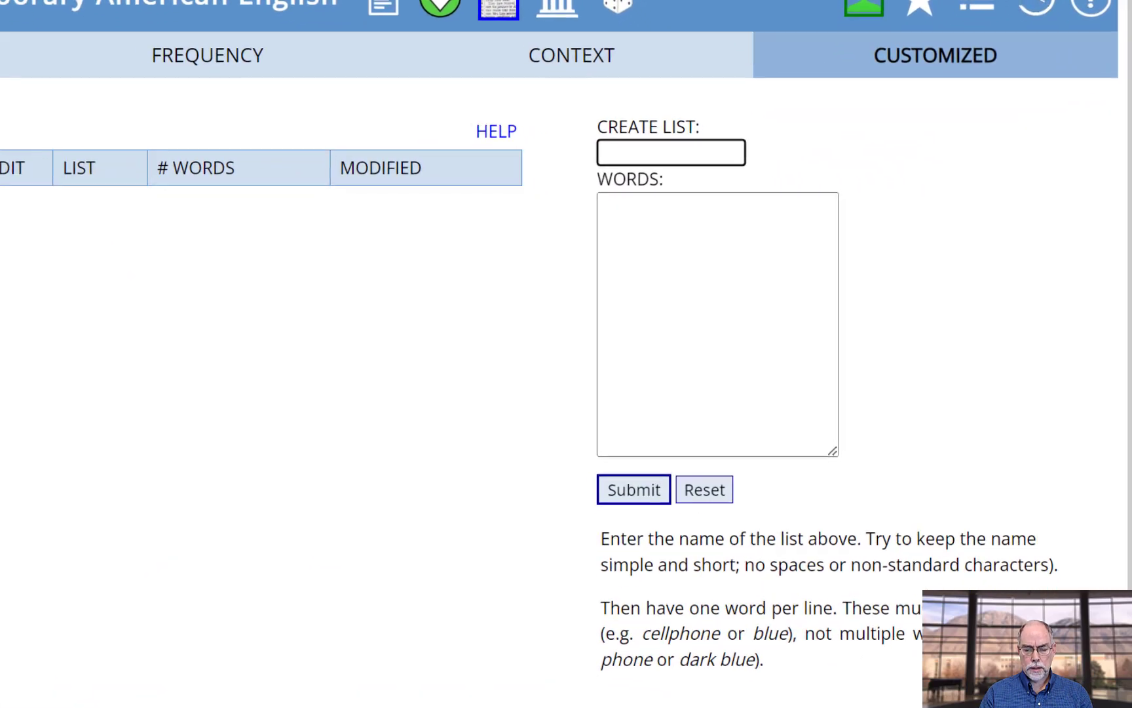
pyautogui.write('c')
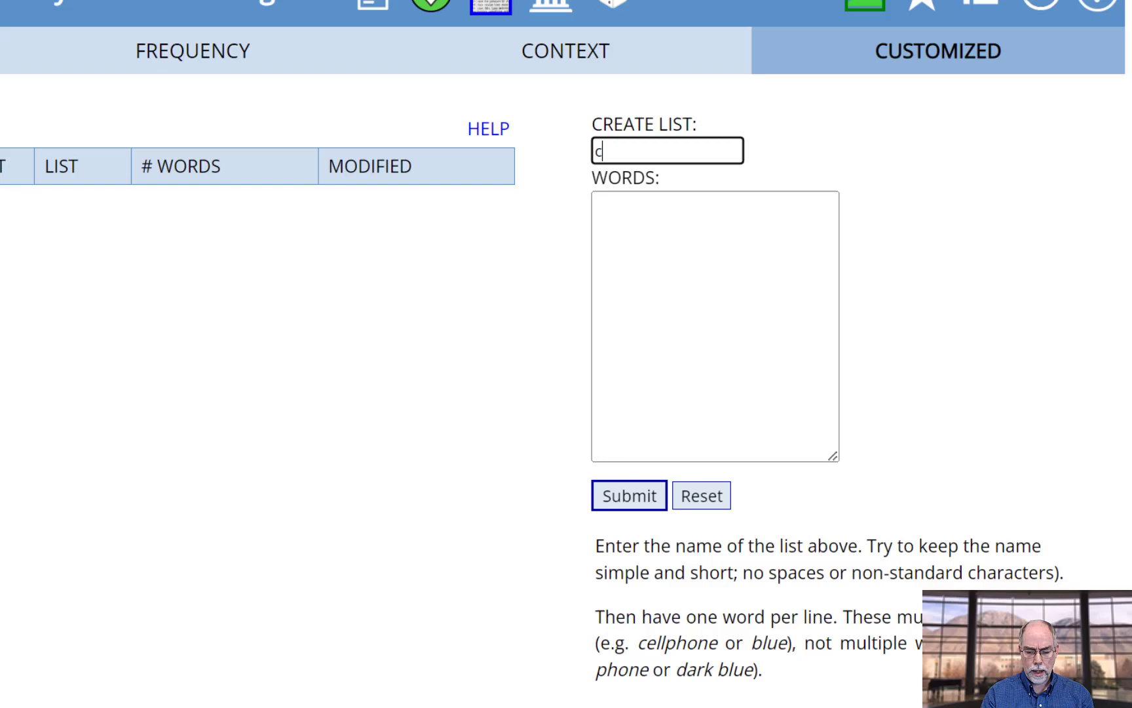
pyautogui.write('lothes')
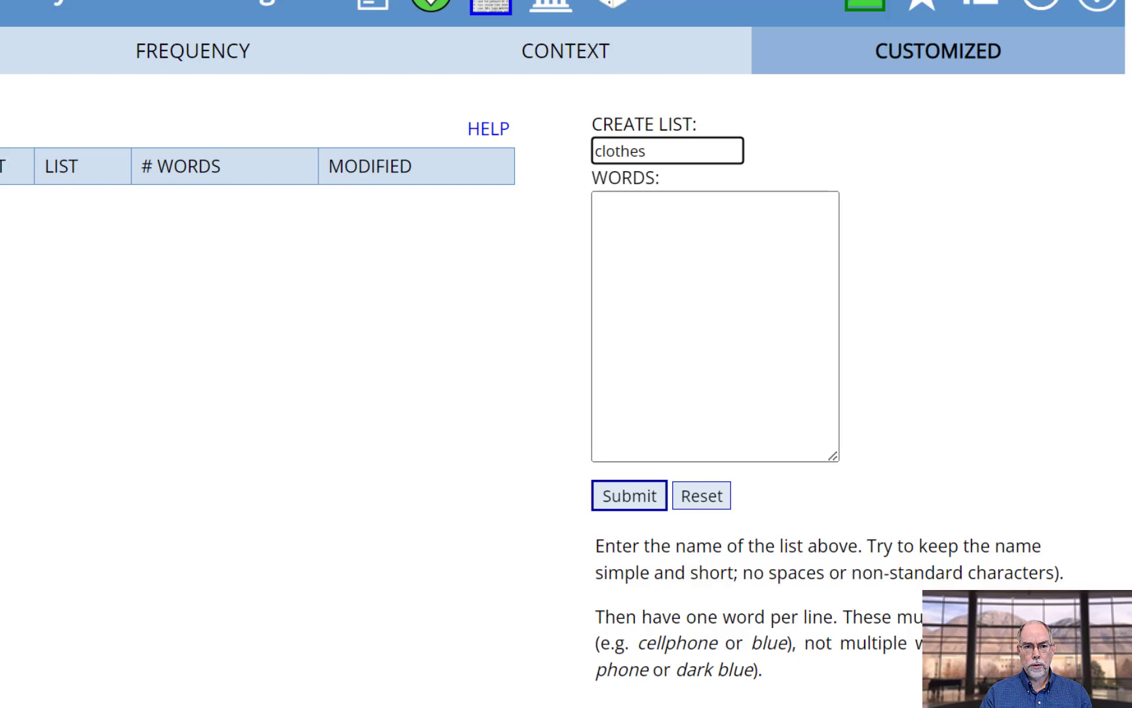
pyautogui.click(596, 207)
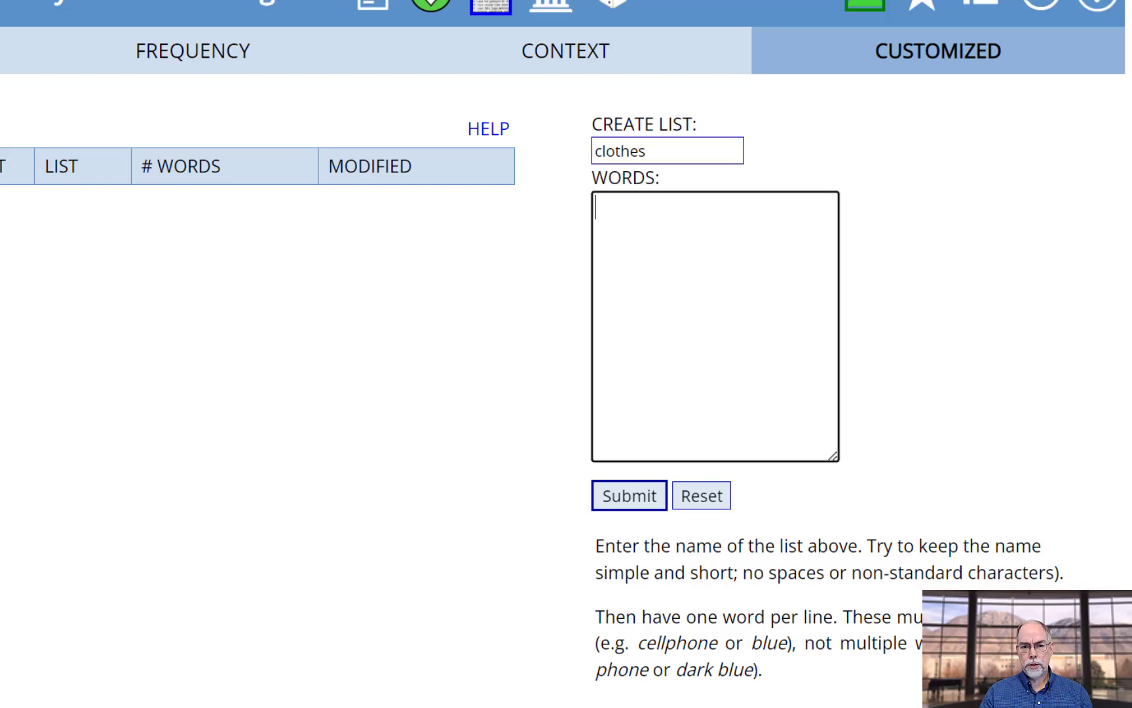
pyautogui.write('shirt pants sock shoe')
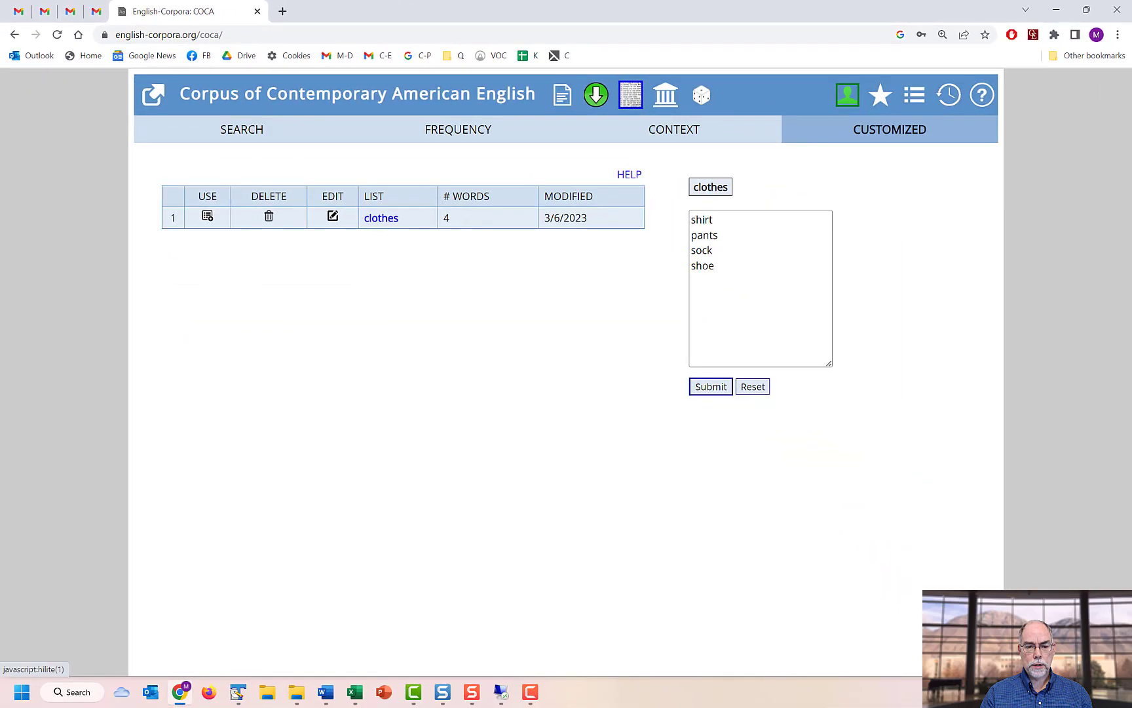
pyautogui.click(353, 242)
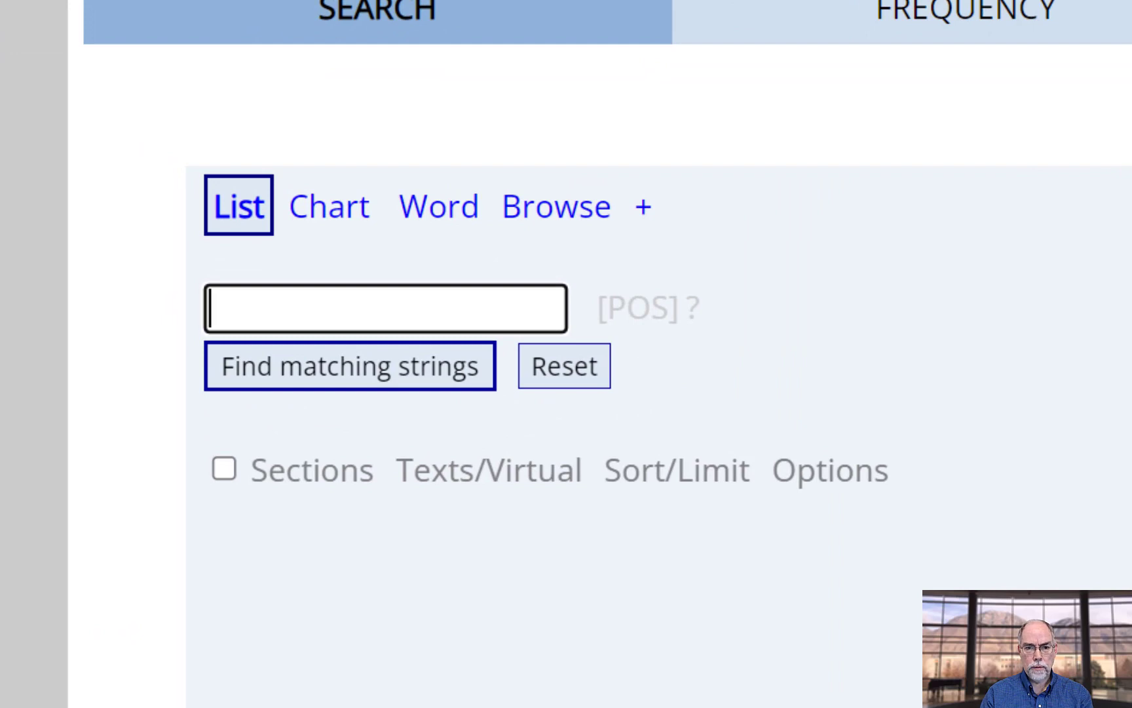
pyautogui.write('@')
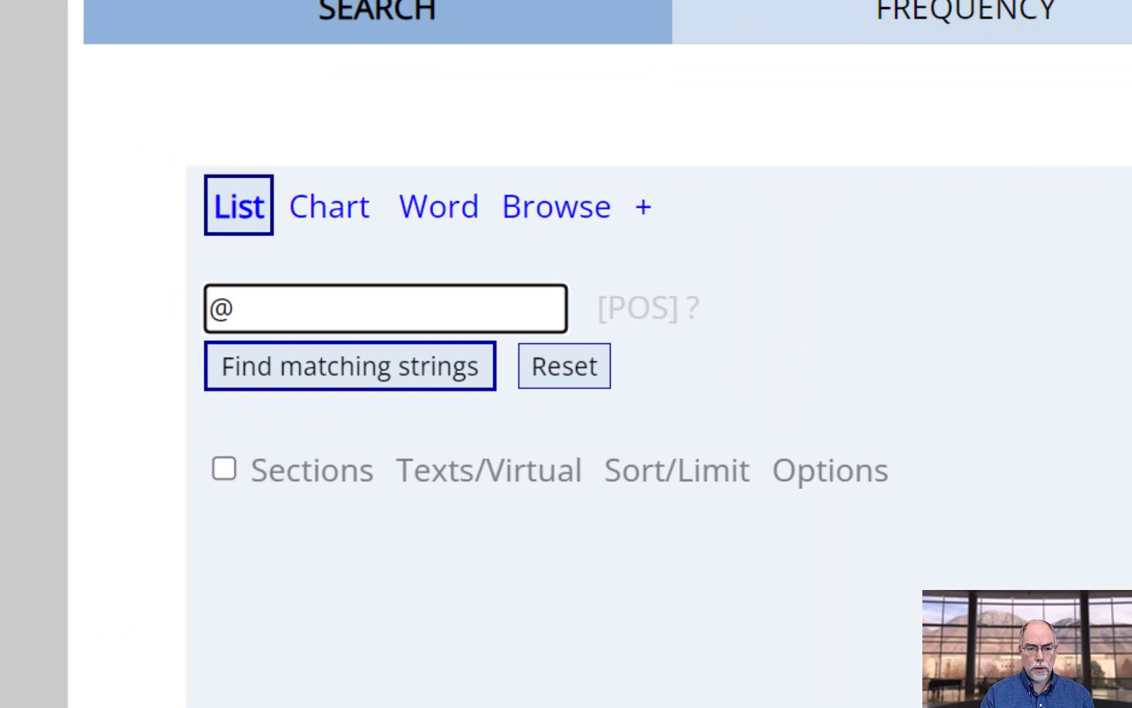
pyautogui.write('clothes')
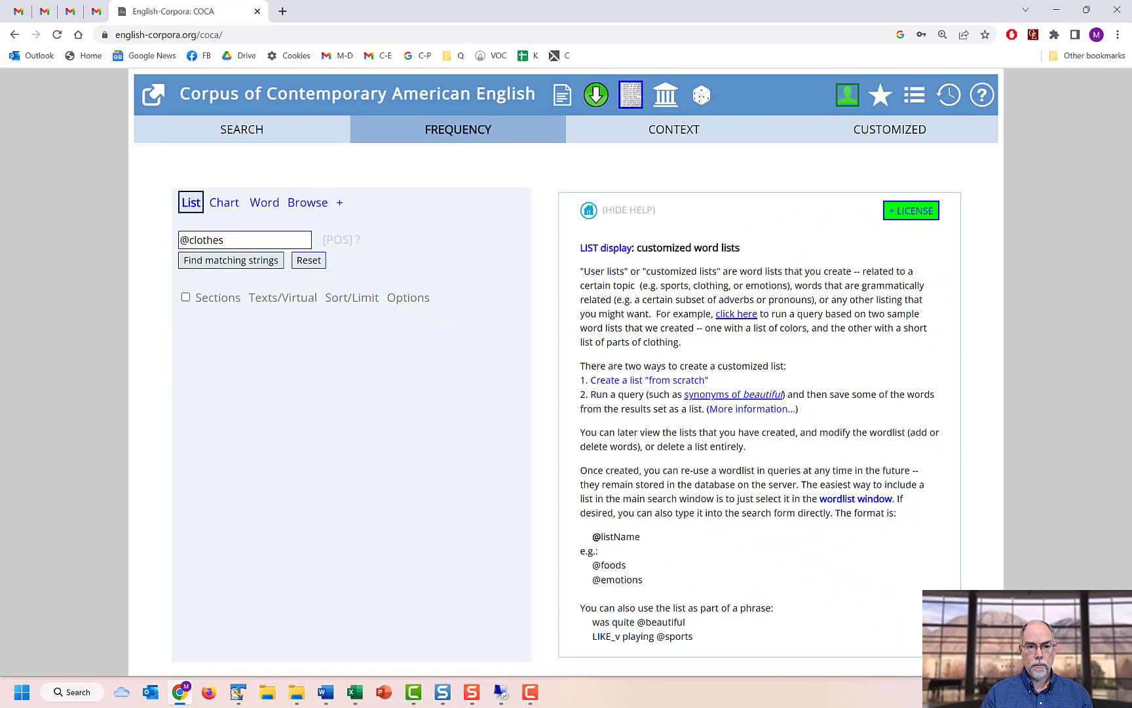
pyautogui.click(231, 260)
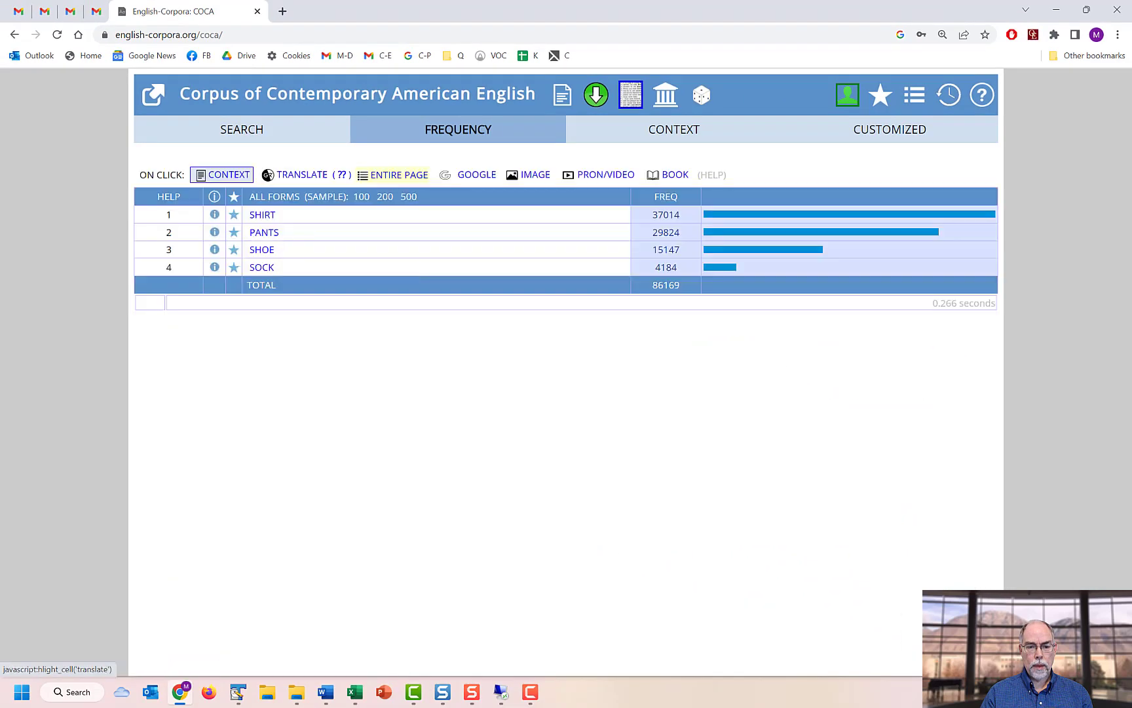
pyautogui.hotkey('alt', 'Left')
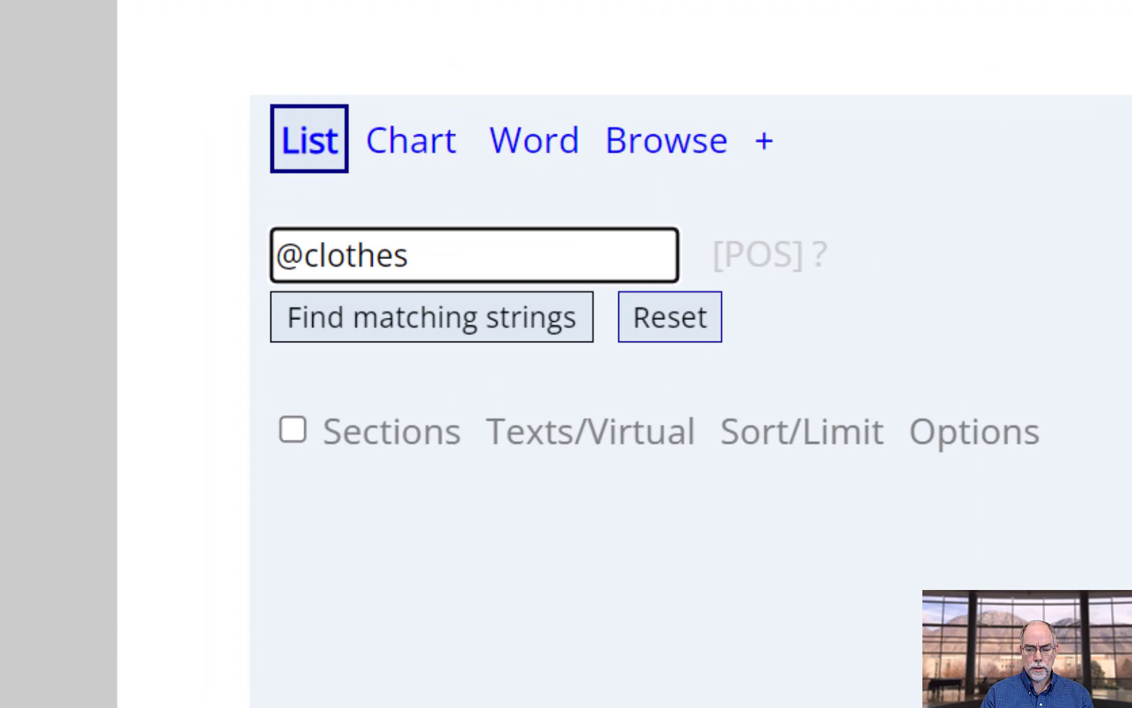
pyautogui.write('white')
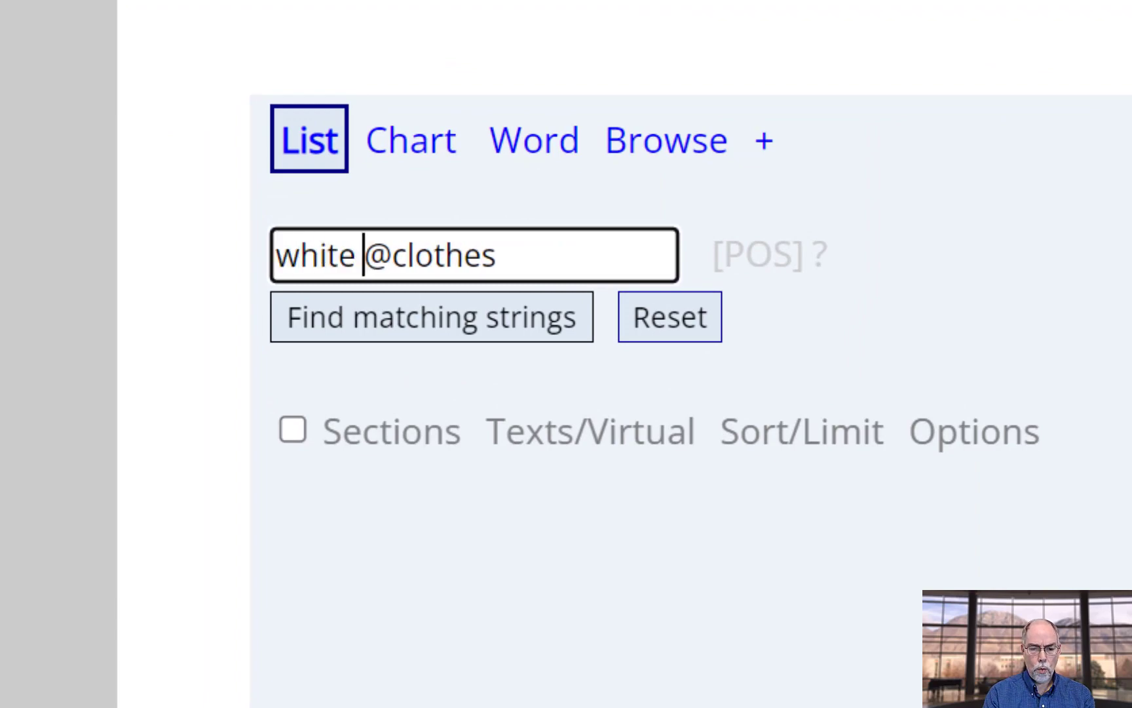
pyautogui.click(432, 316)
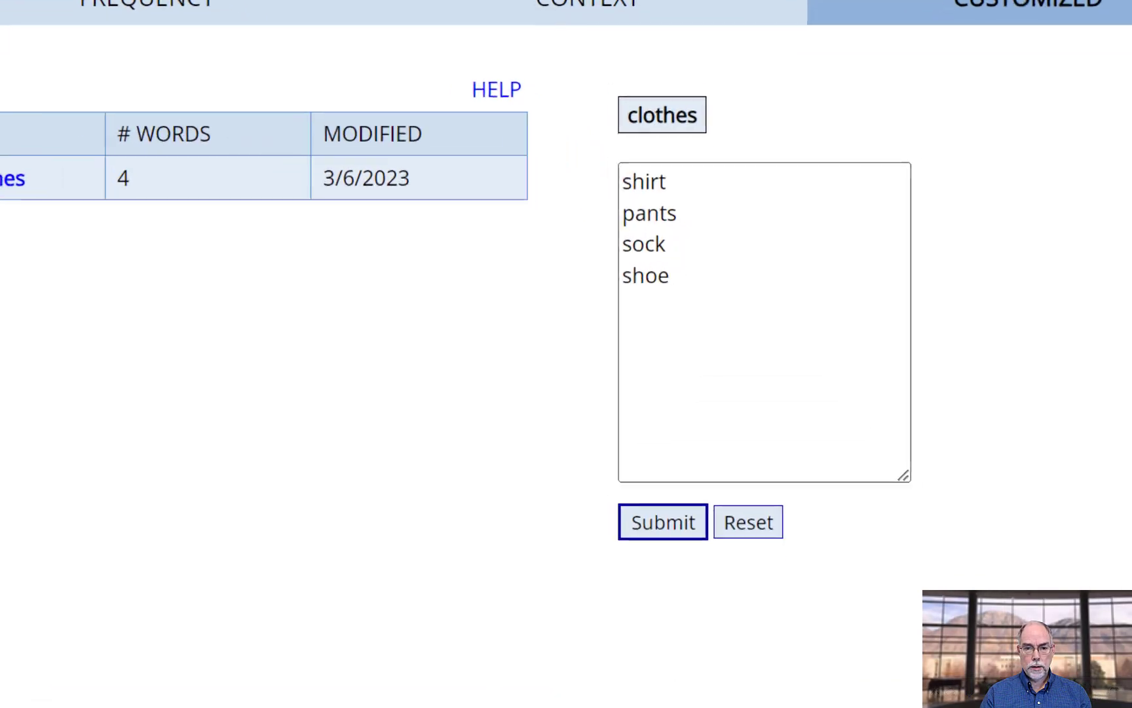
pyautogui.click(624, 307)
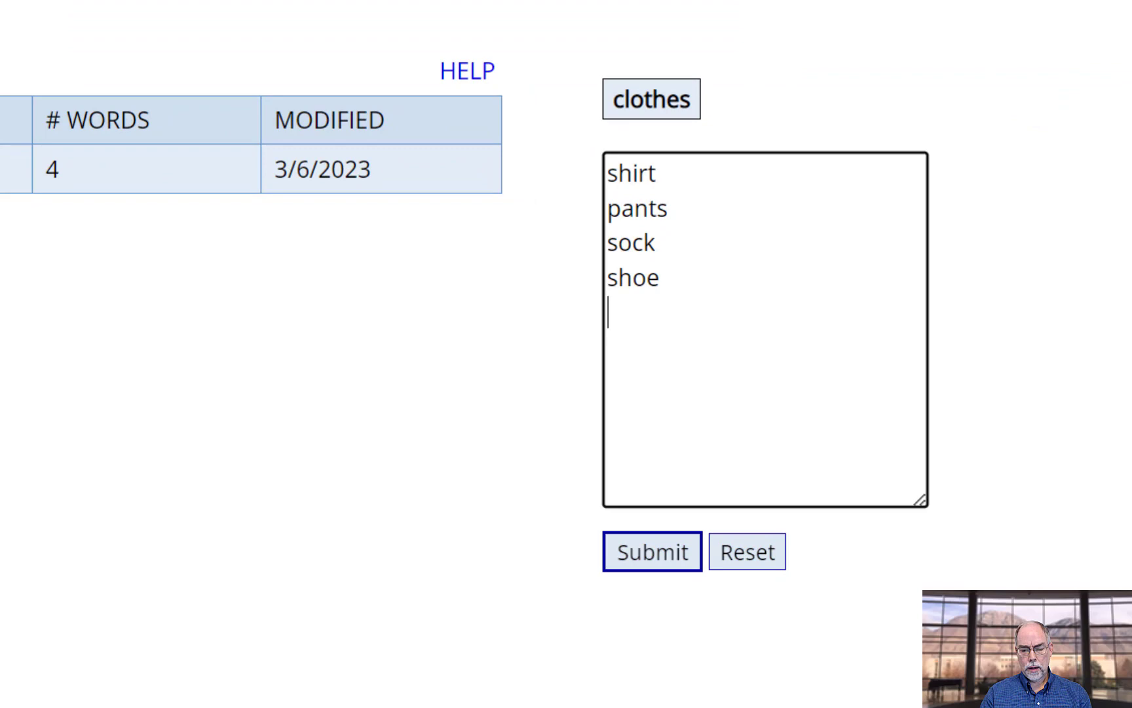
pyautogui.write('blouse skirt belt coat jacket tie')
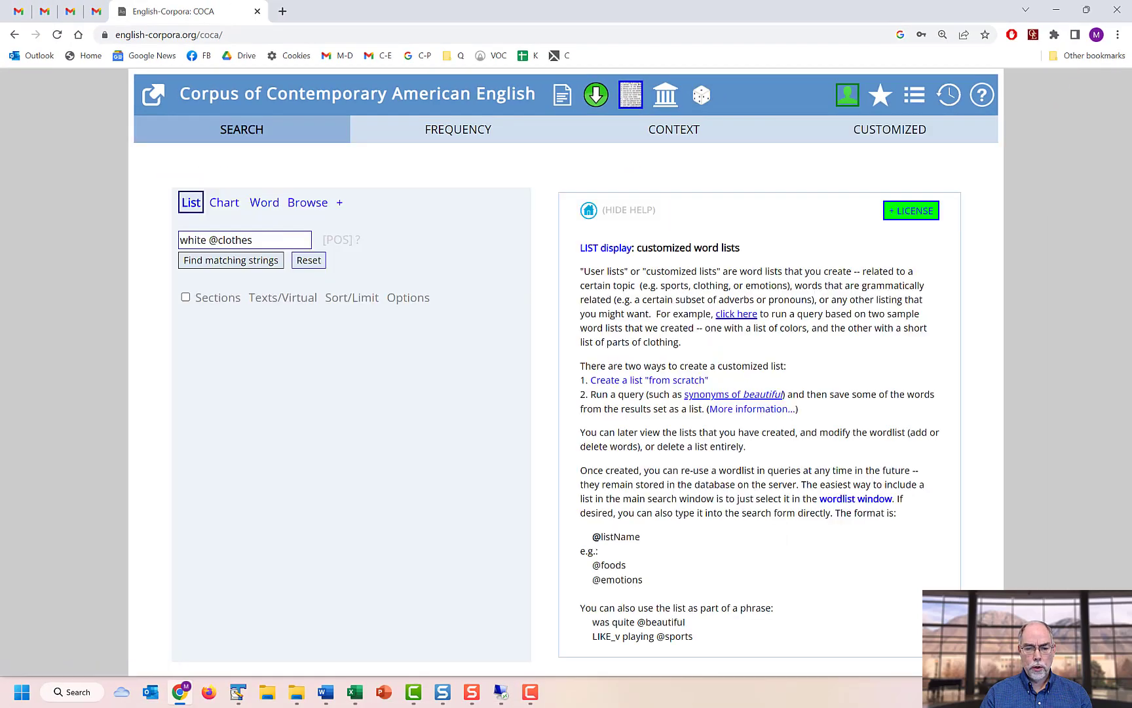
pyautogui.press('Return')
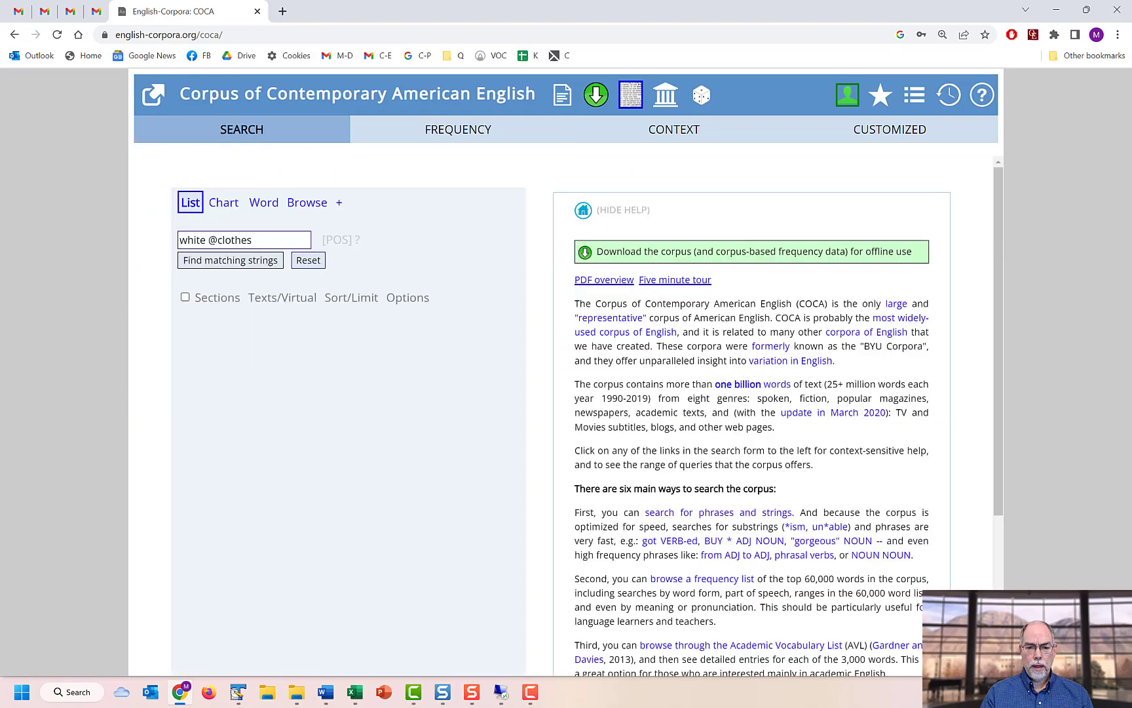
pyautogui.hotkey('ctrl', 'a')
pyautogui.write('white @CLOTHES')
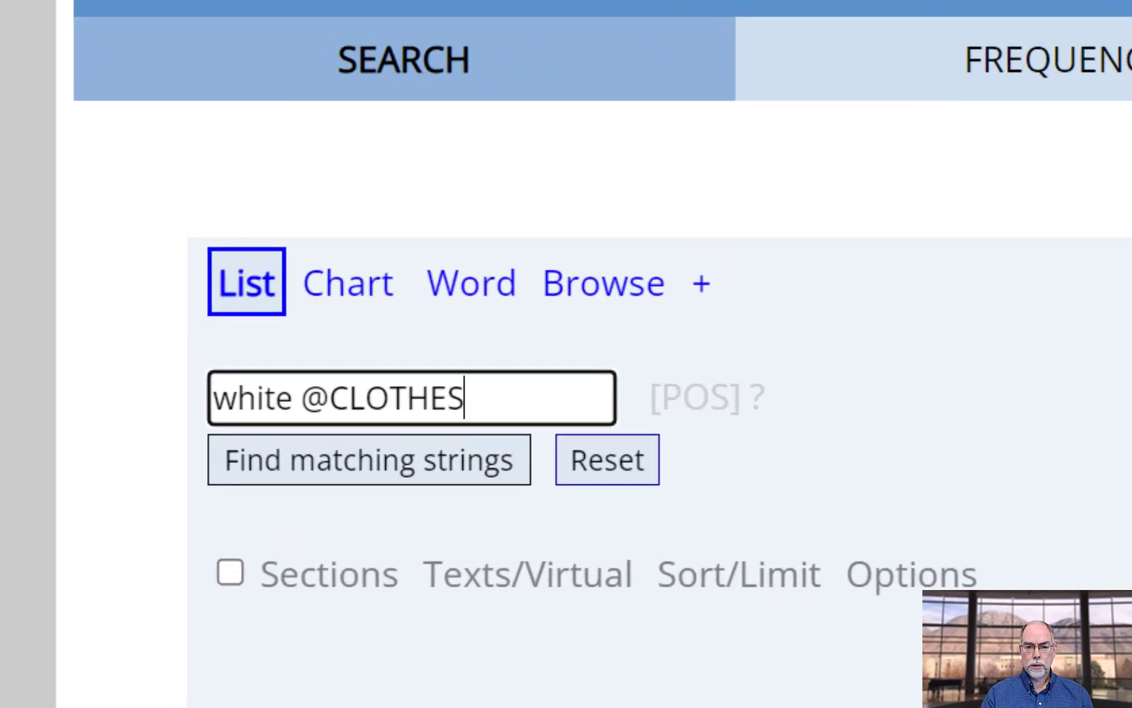
pyautogui.press('Return')
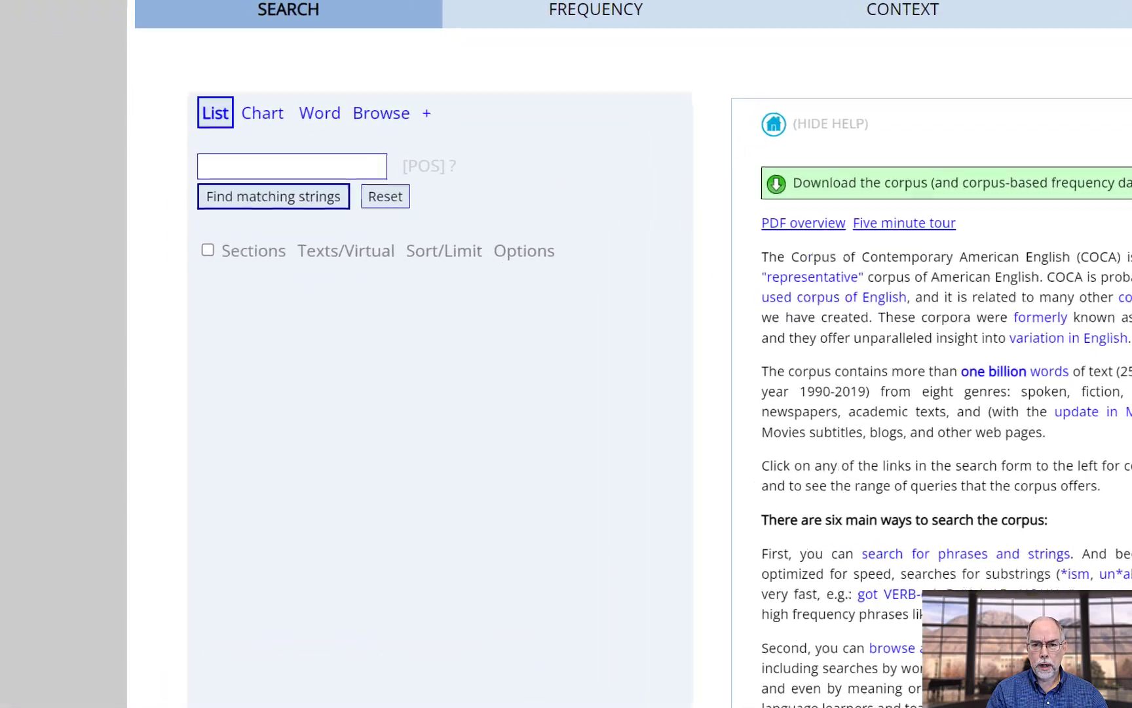
# Step: Set the SAVE LISTS search option to YES
pyautogui.click(408, 299)
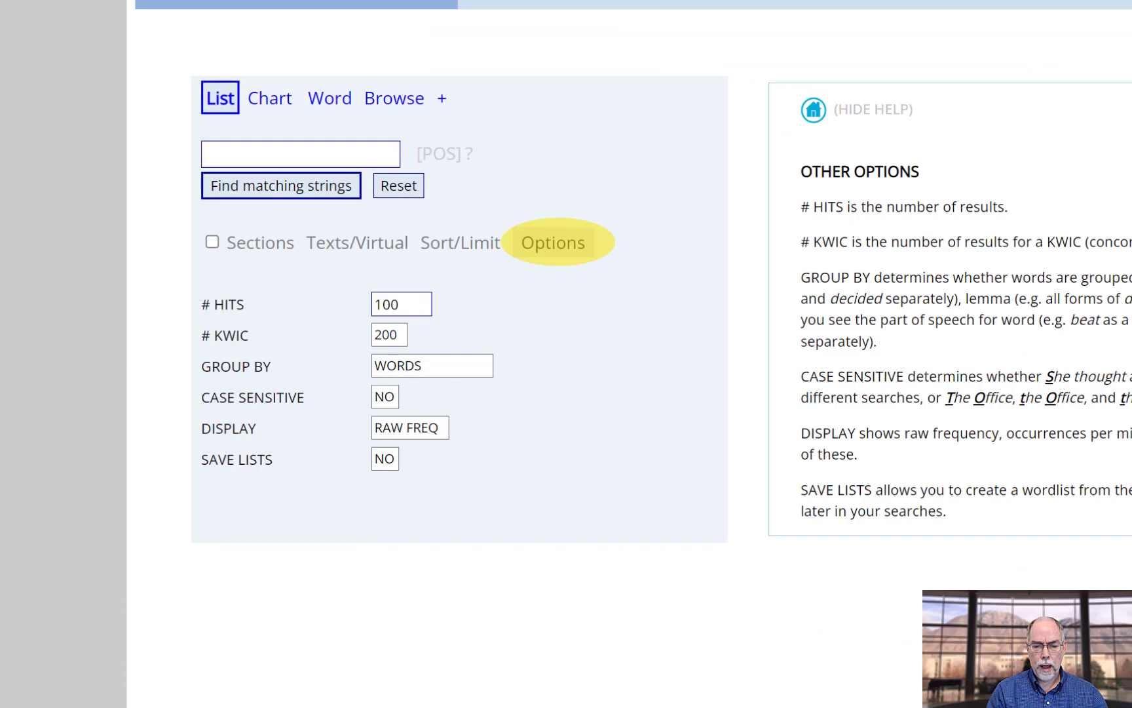
pyautogui.click(384, 458)
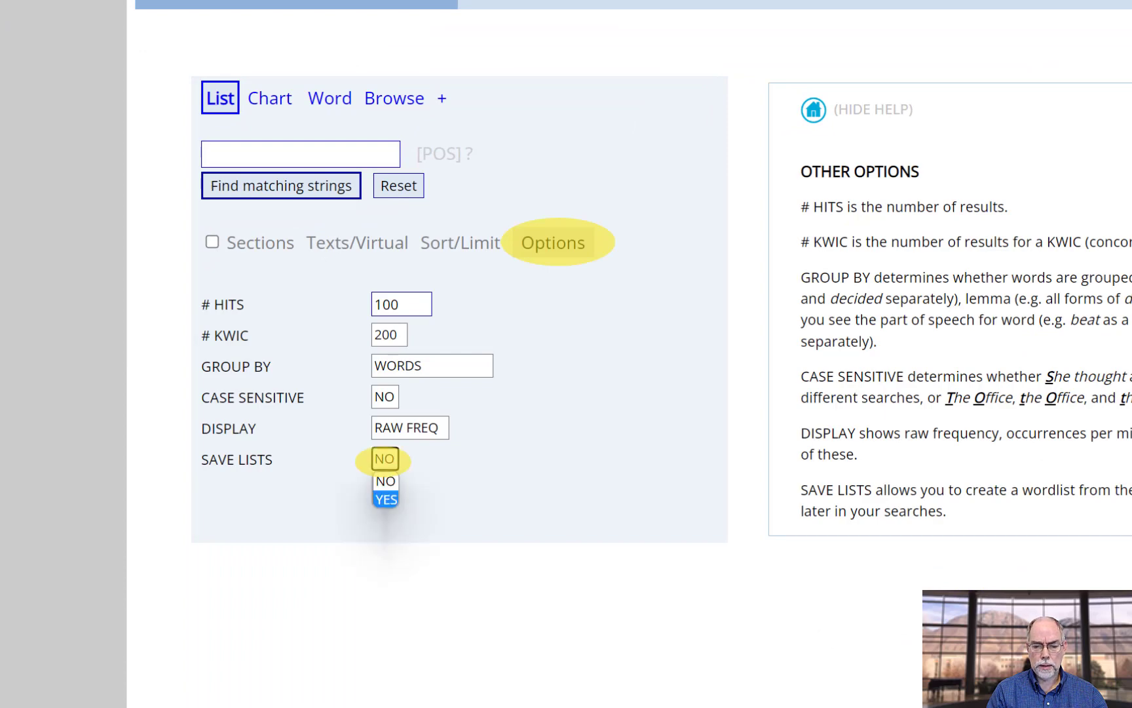
pyautogui.press('Return')
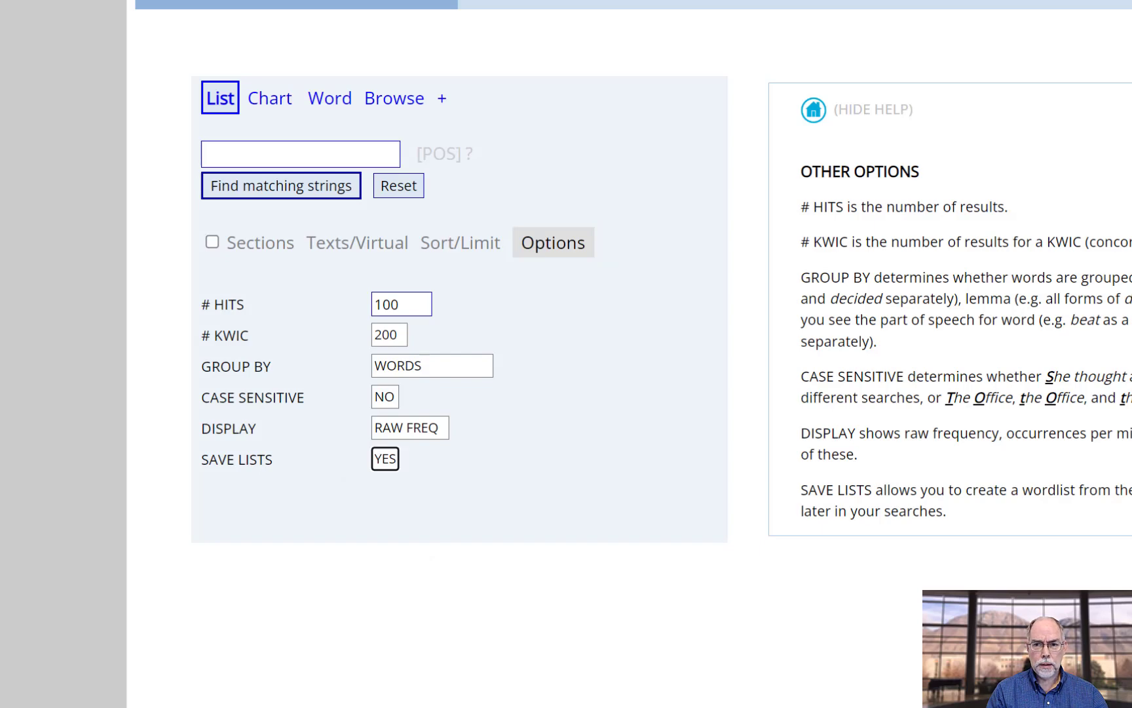
# Step: Search '=happy' to list the synonyms of happy
pyautogui.click(300, 154)
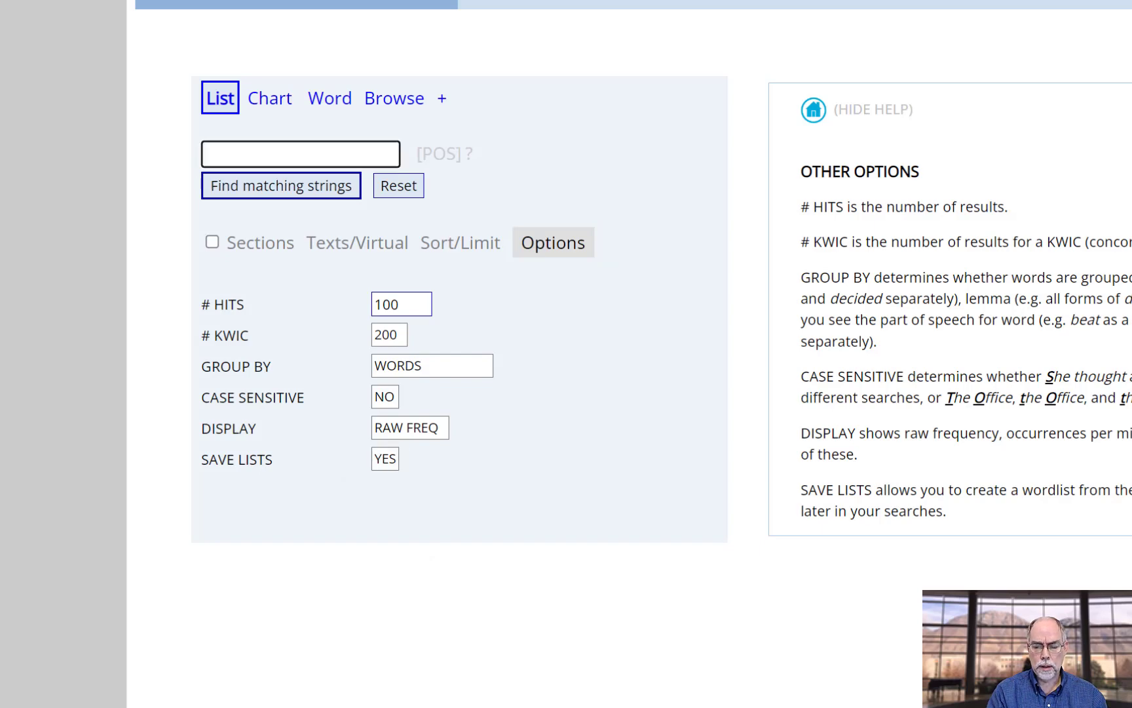
pyautogui.write('=')
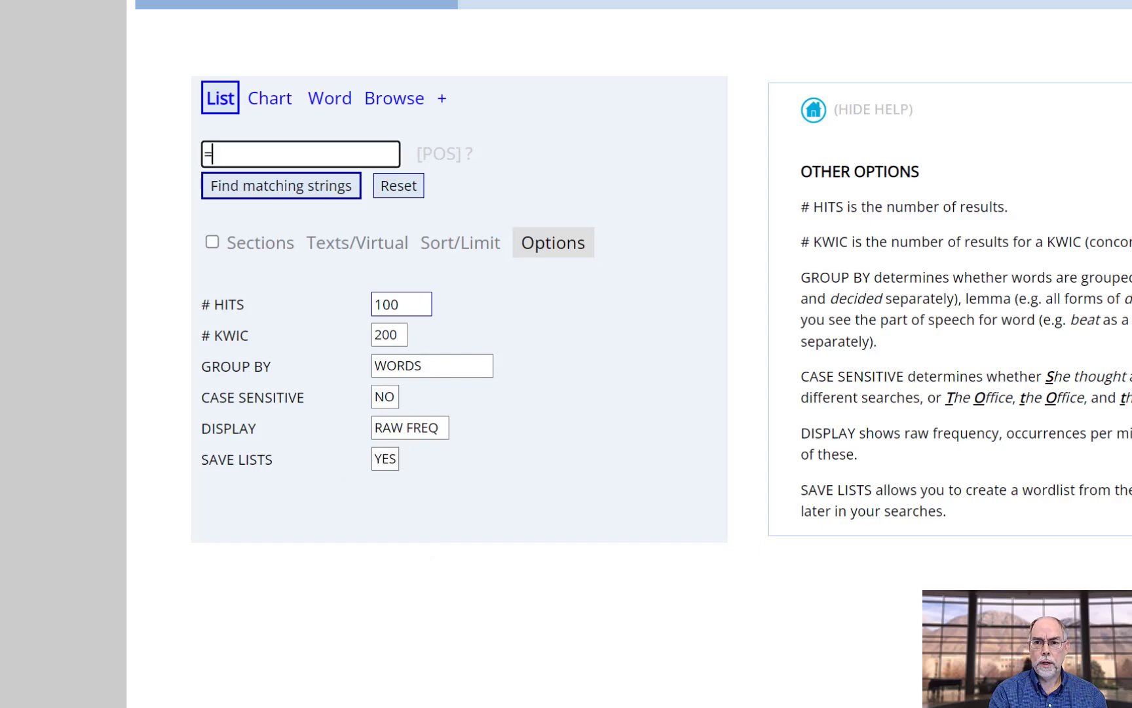
pyautogui.write('happy')
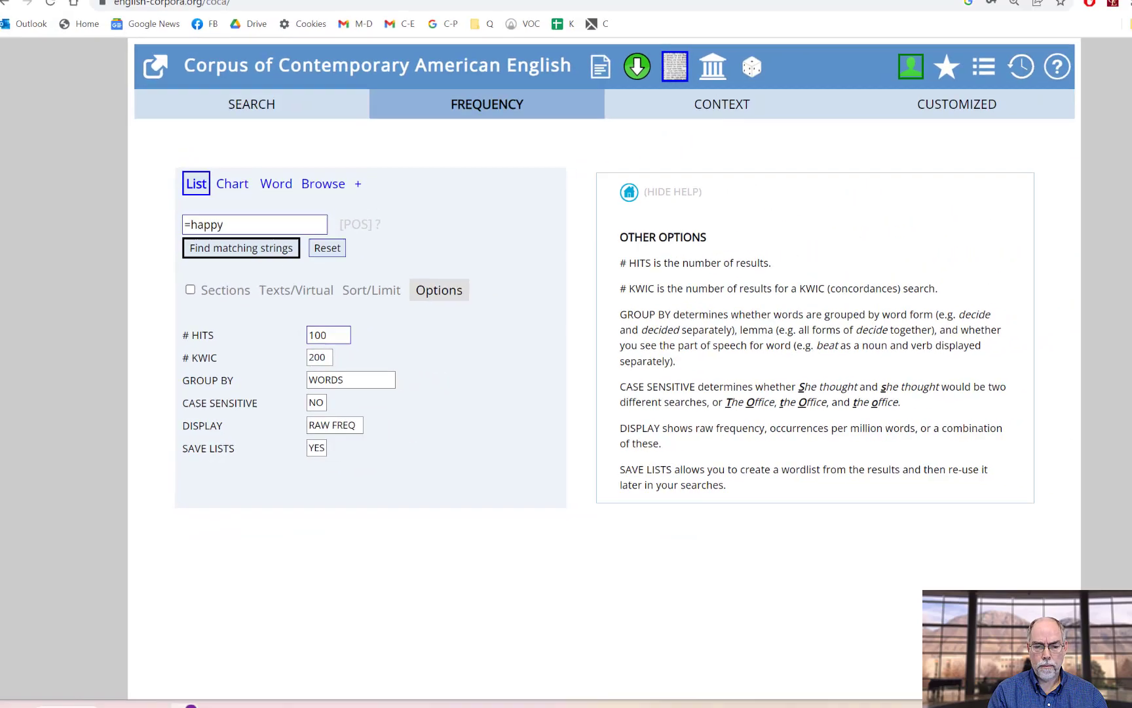
pyautogui.press('Return')
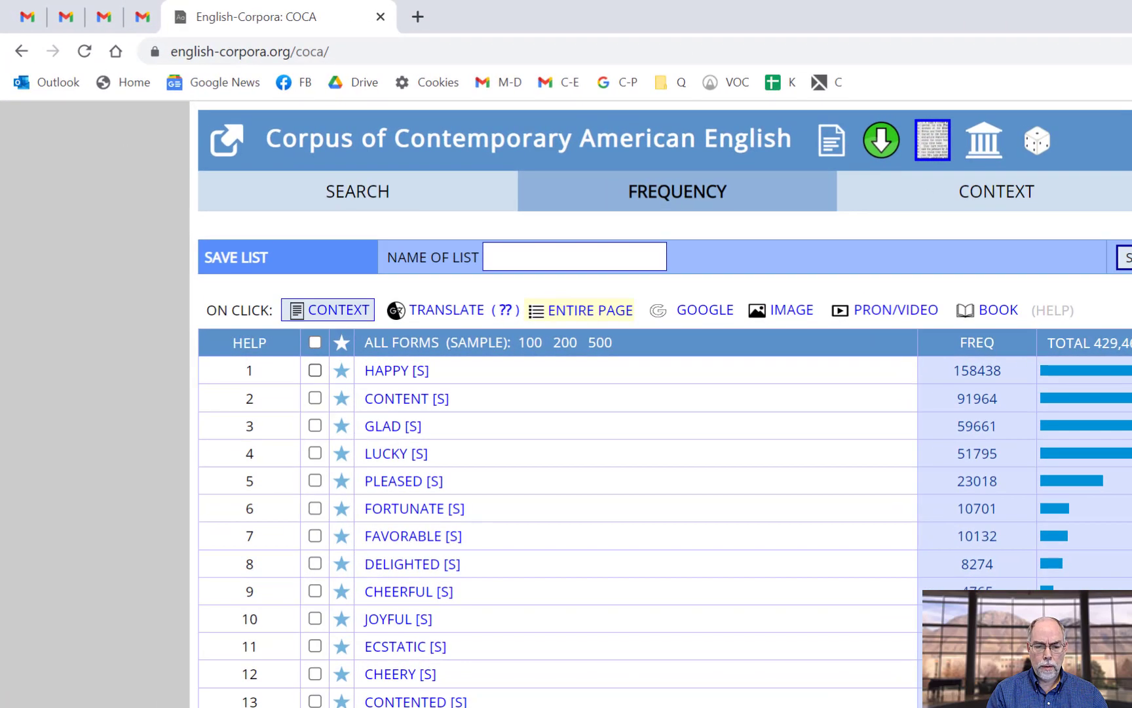
# Step: Check HAPPY, CONTENT, GLAD and PLEASED in the synonym results
pyautogui.click(315, 371)
pyautogui.click(315, 398)
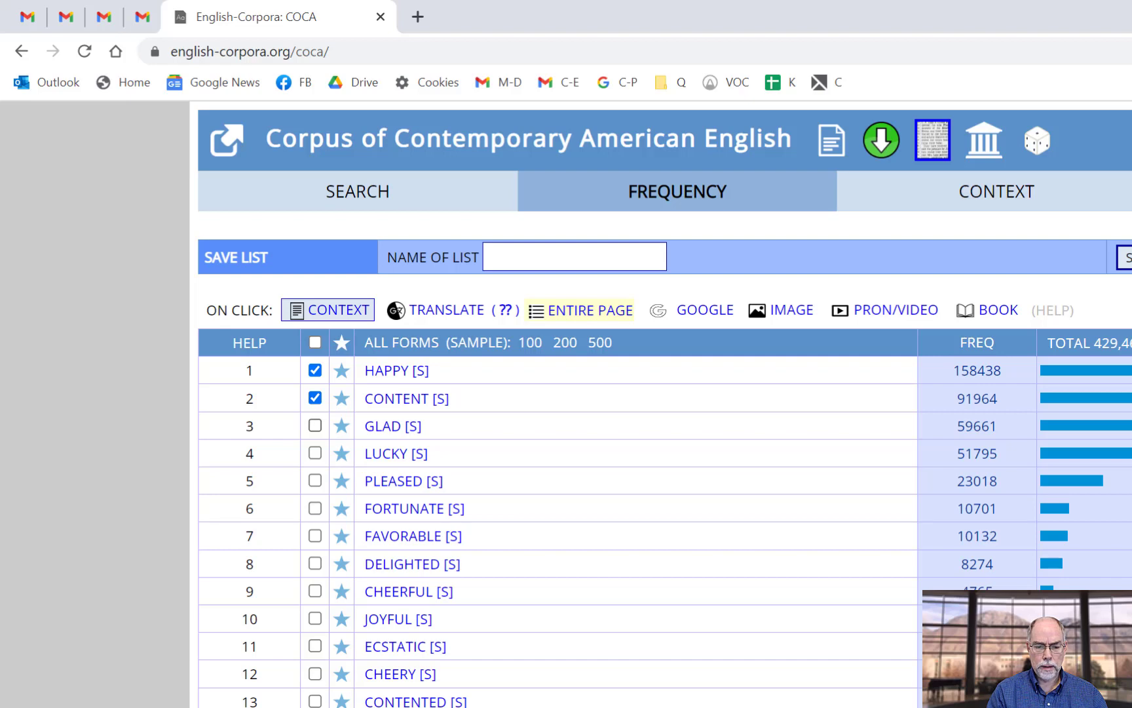
pyautogui.click(315, 425)
pyautogui.click(315, 481)
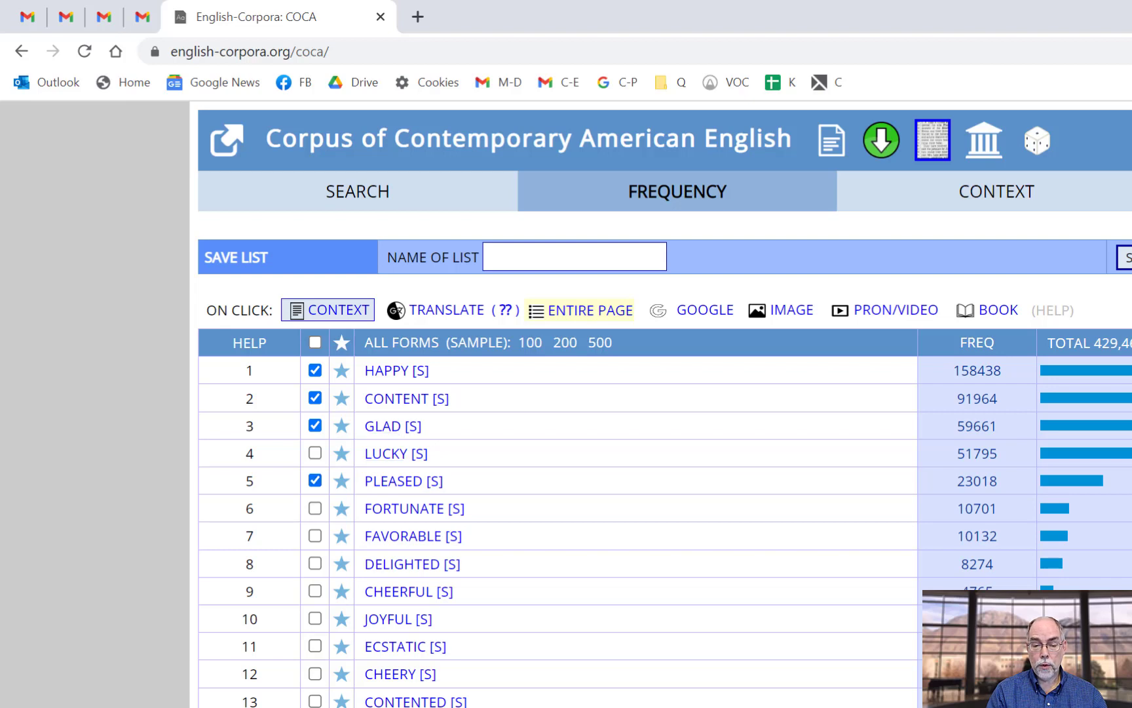
pyautogui.click(315, 341)
pyautogui.click(315, 342)
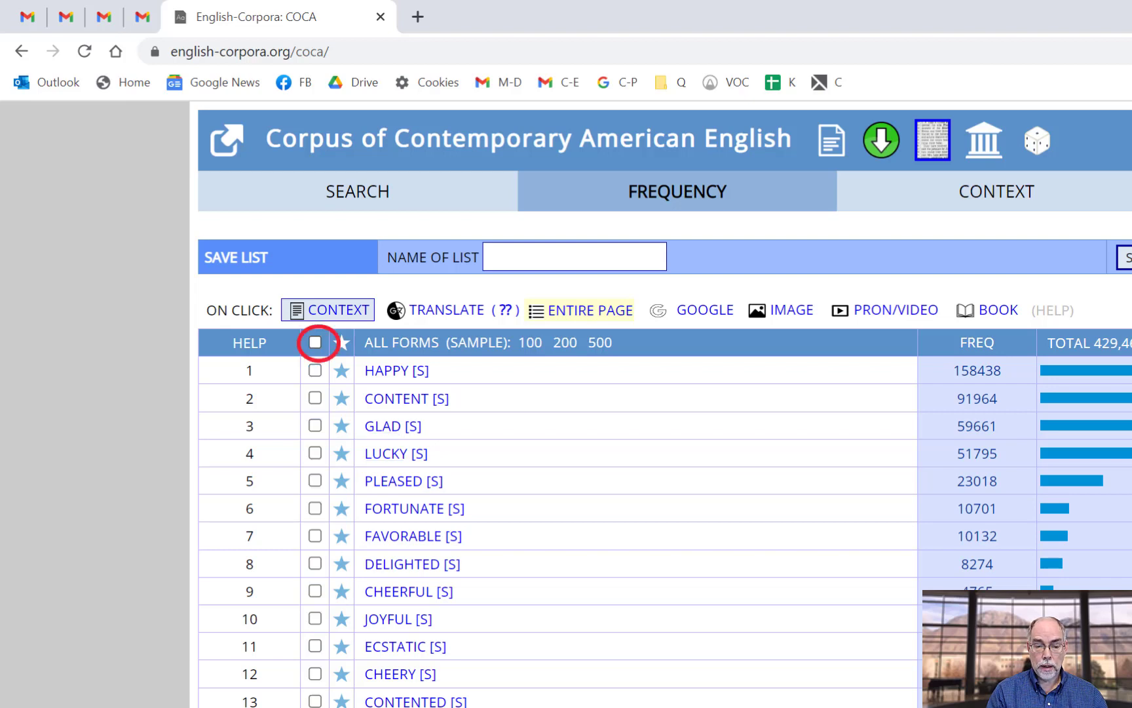
pyautogui.click(315, 370)
pyautogui.click(315, 398)
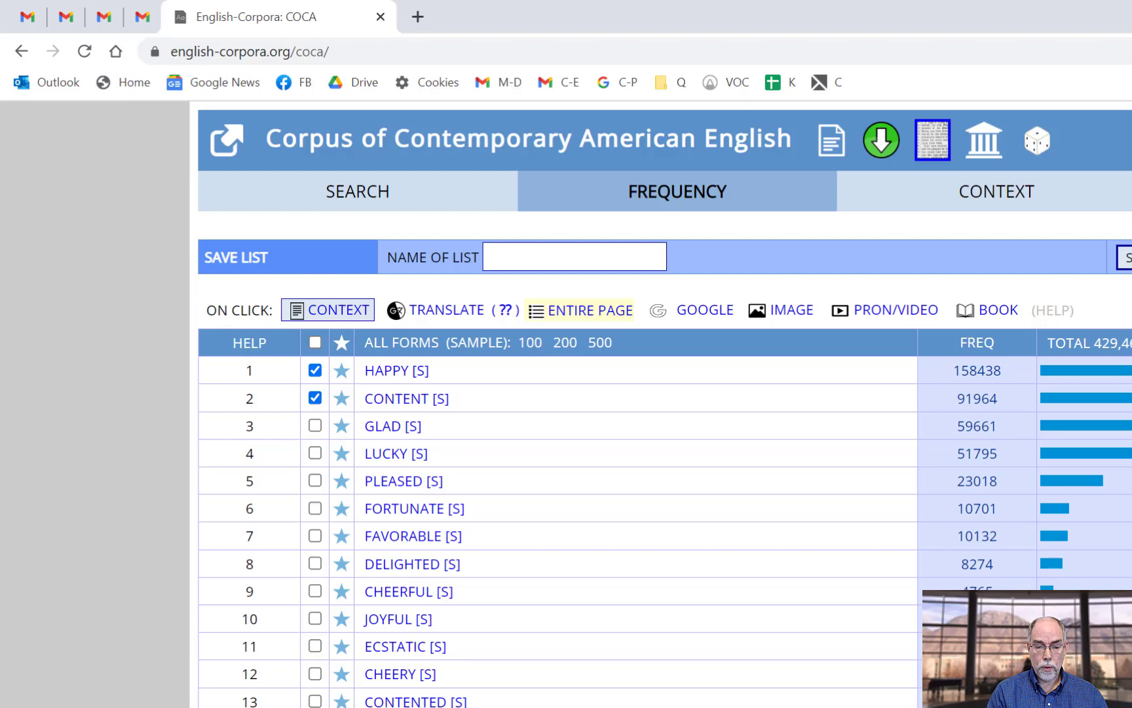
pyautogui.click(315, 425)
pyautogui.click(316, 481)
# Step: Name the checked words' list 'happy' and save it
pyautogui.click(498, 256)
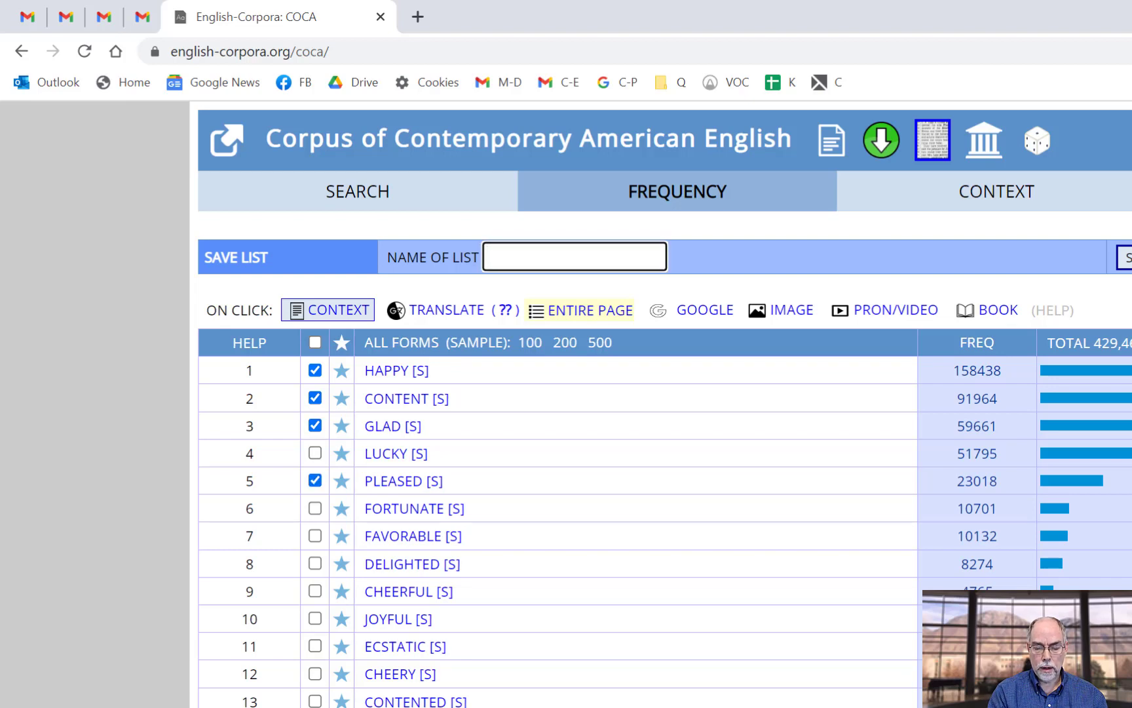
pyautogui.write('happy')
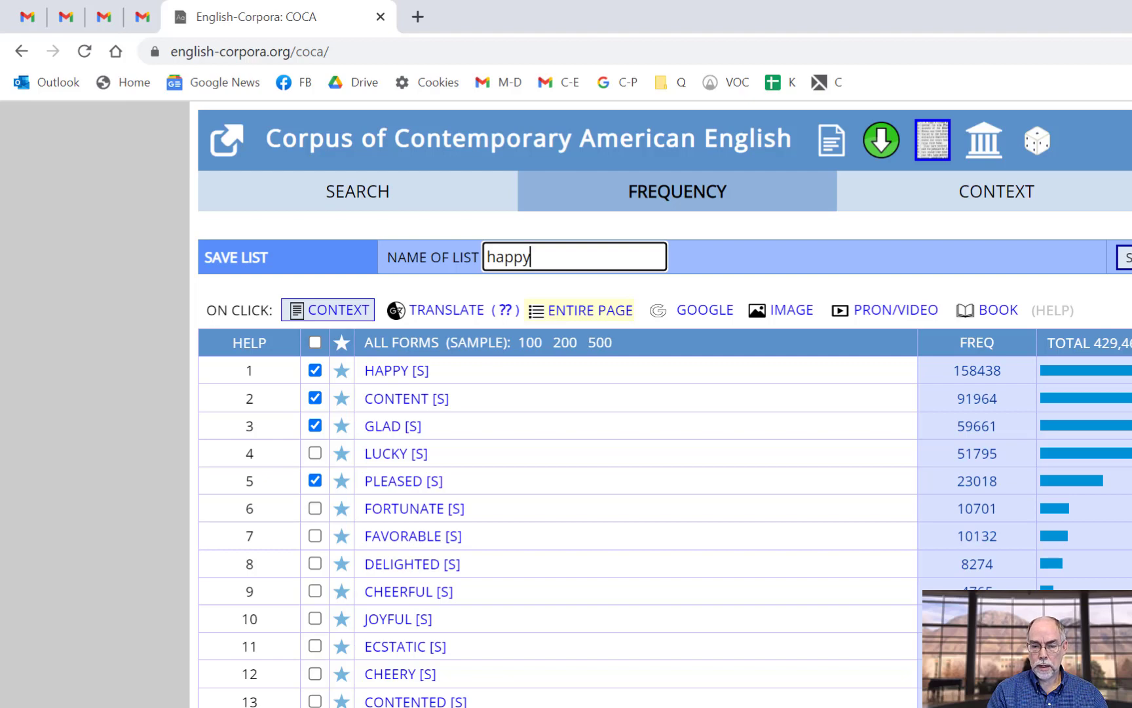
pyautogui.press('Tab')
pyautogui.press('Return')
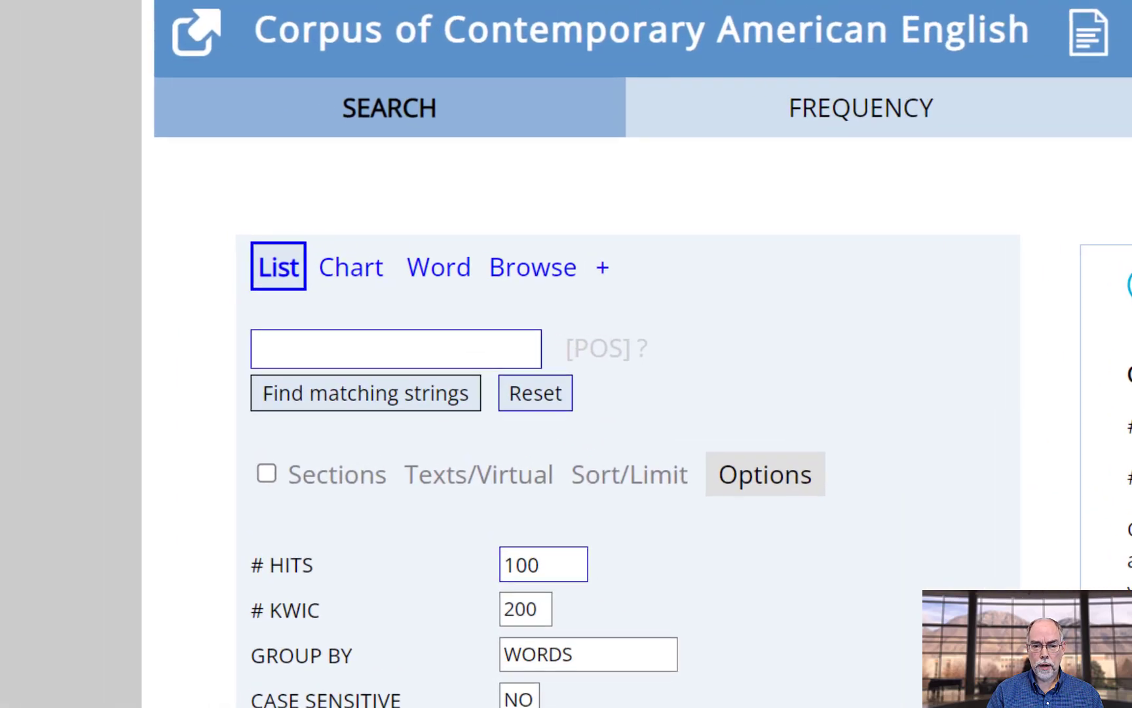
pyautogui.click(396, 348)
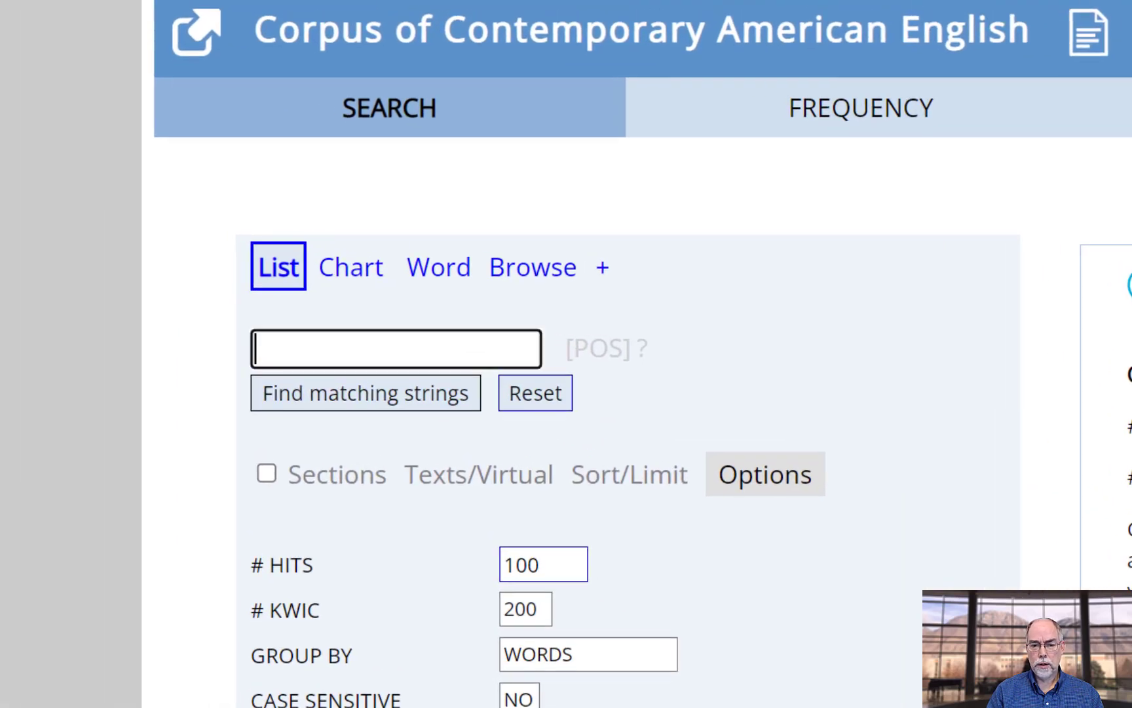
pyautogui.write('I BE @happy that')
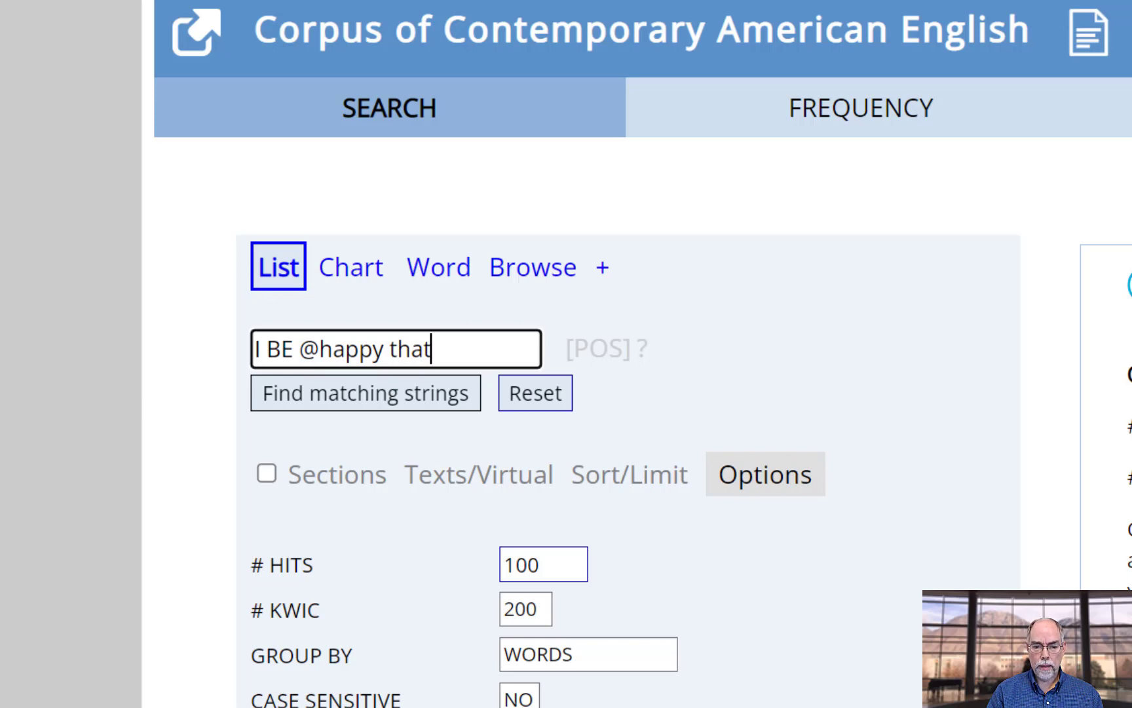
pyautogui.press('Return')
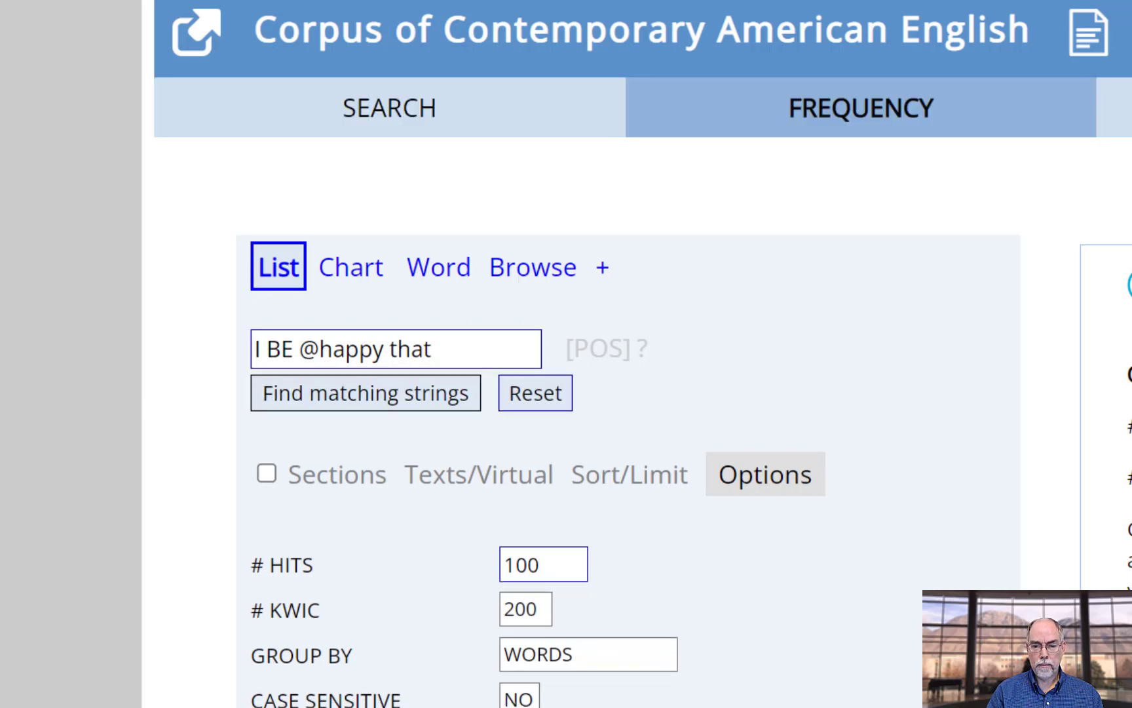